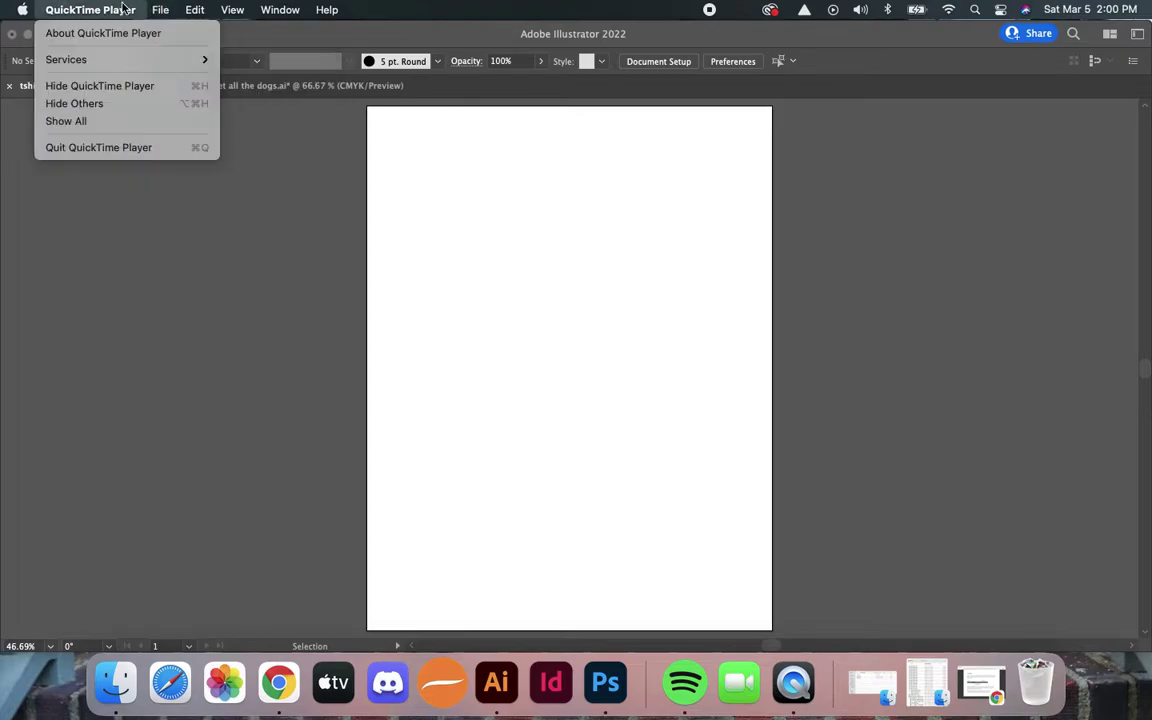
# Place cayenne posterize 10.jpg as a linked image across the artboard's top, then select it.
pyautogui.click(121, 9)
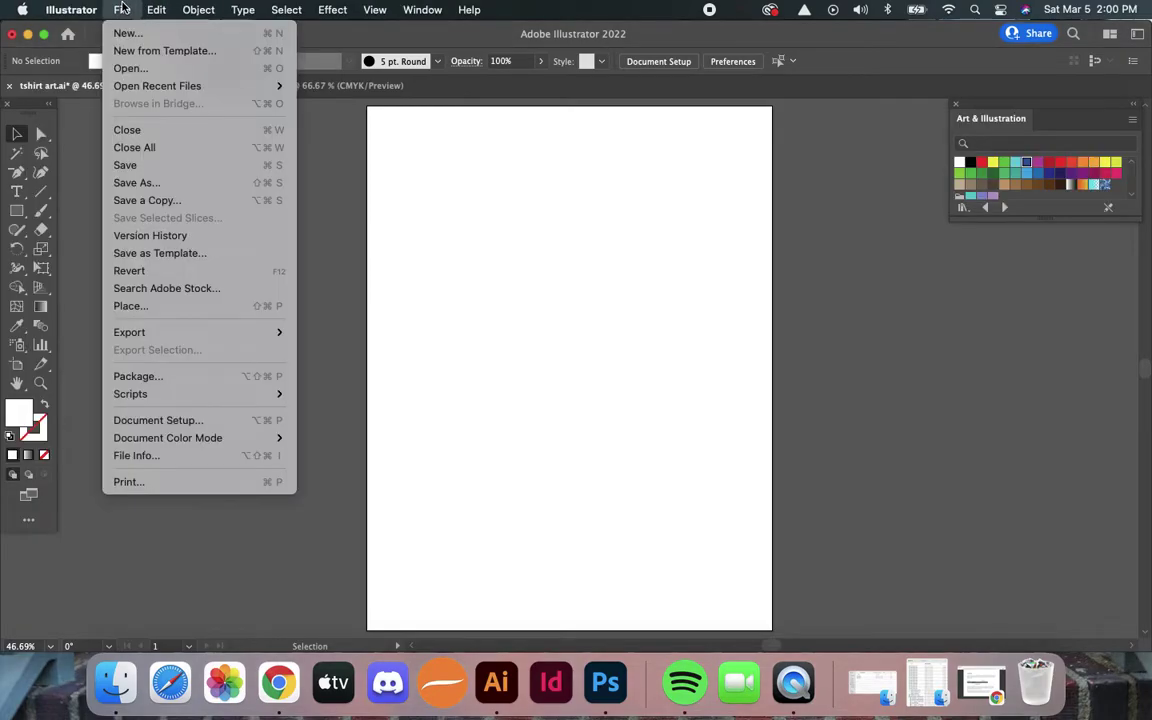
pyautogui.click(140, 305)
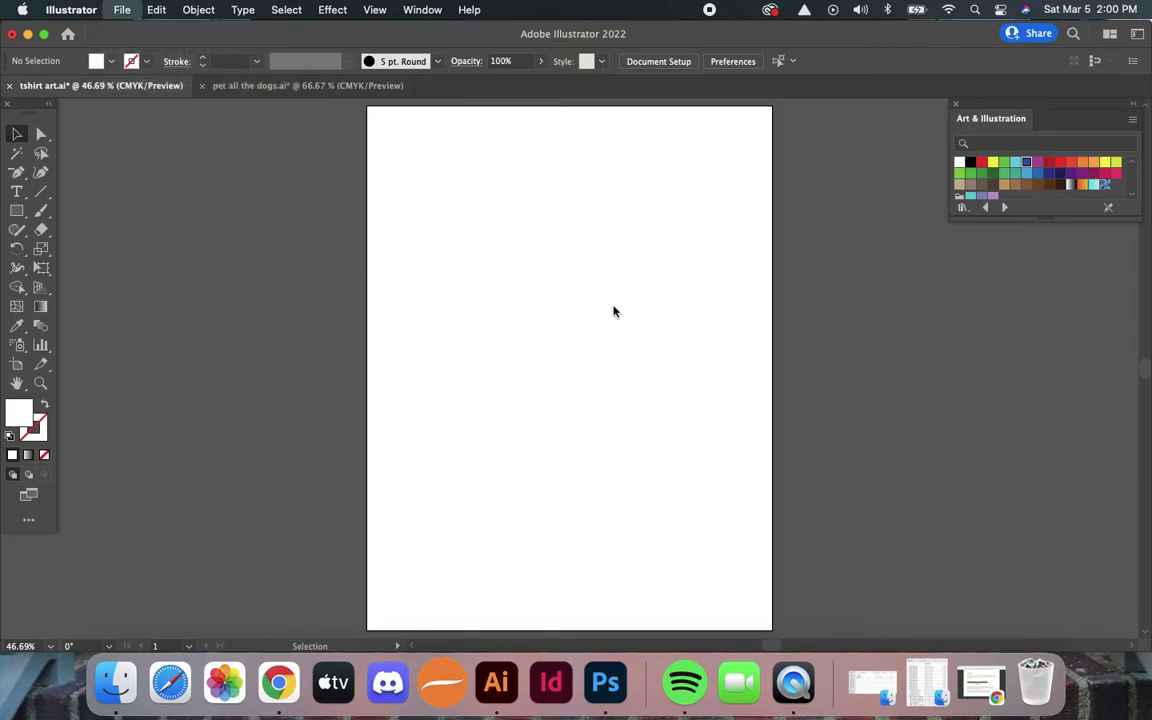
pyautogui.click(453, 206)
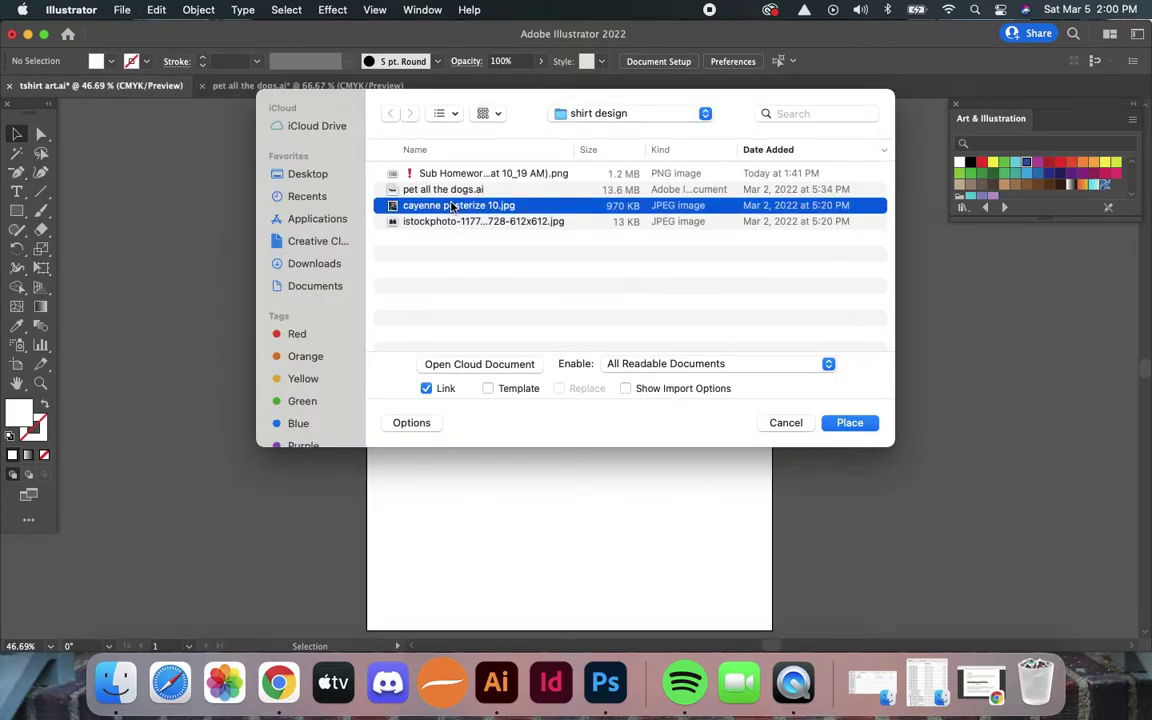
pyautogui.click(856, 421)
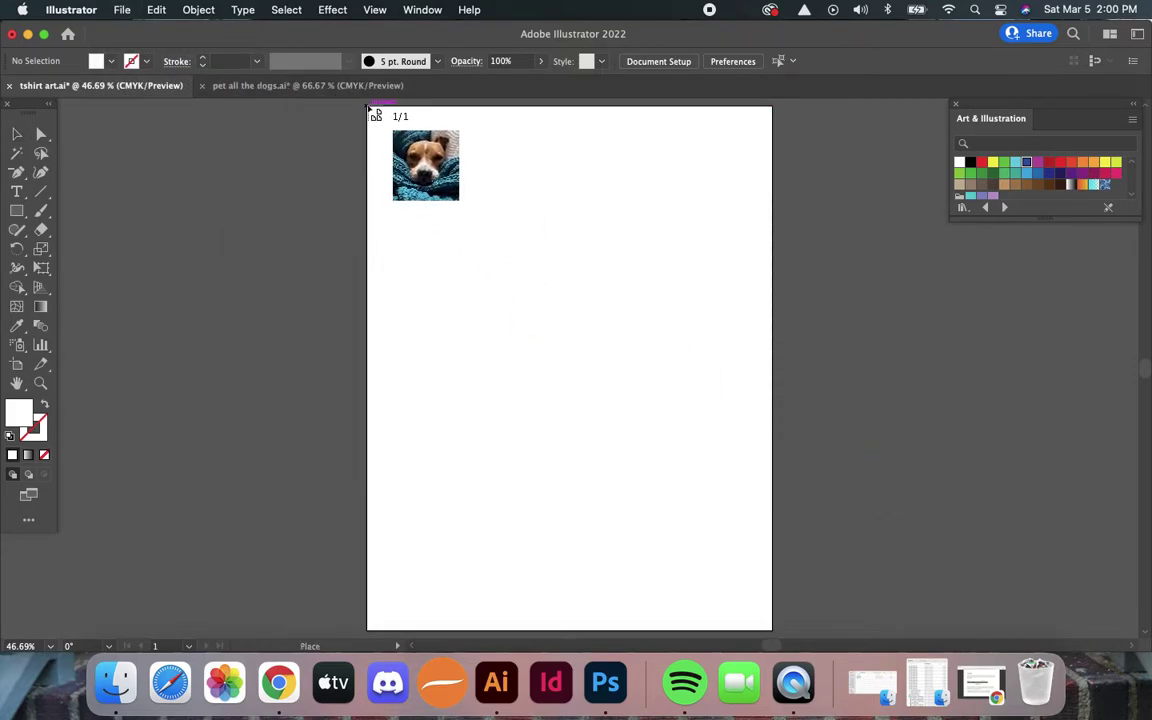
pyautogui.moveTo(369, 107); pyautogui.dragTo(843, 540)
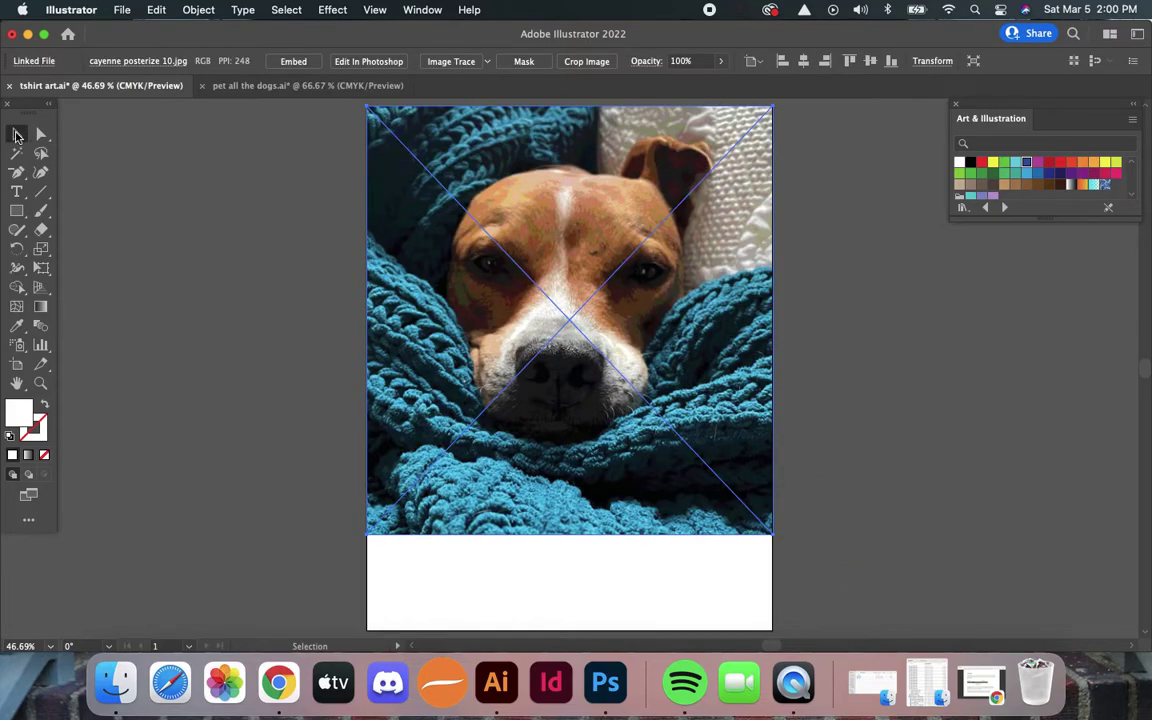
pyautogui.click(17, 135)
pyautogui.click(147, 160)
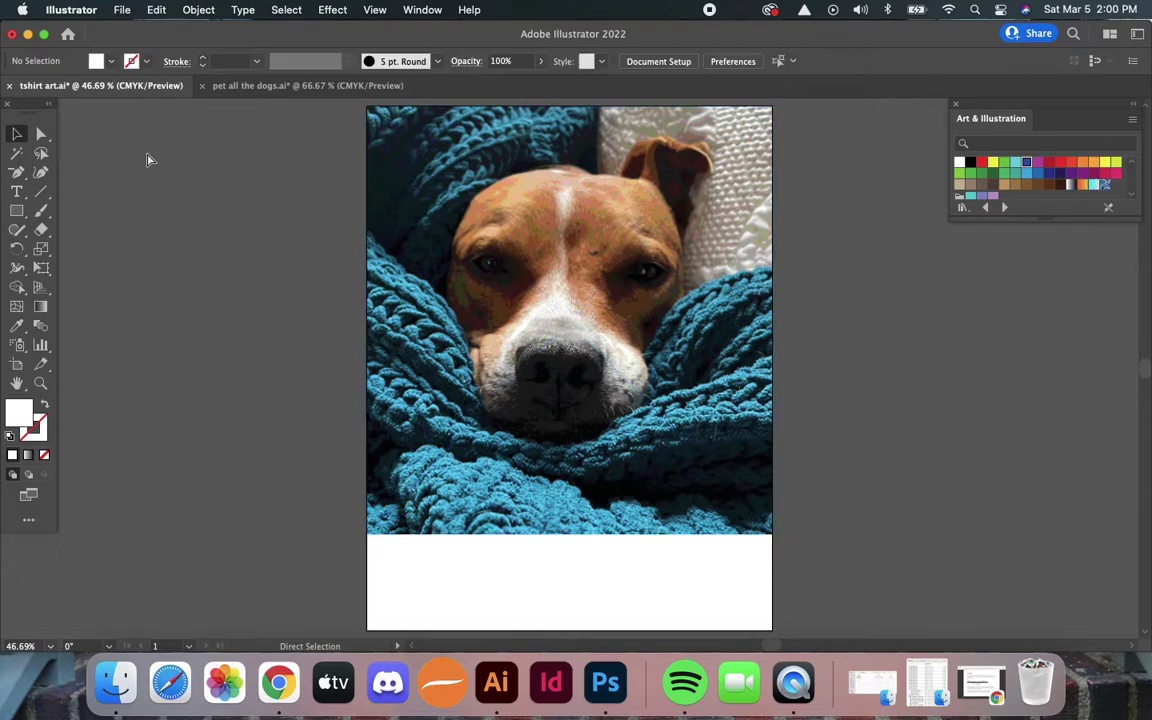
pyautogui.click(510, 237)
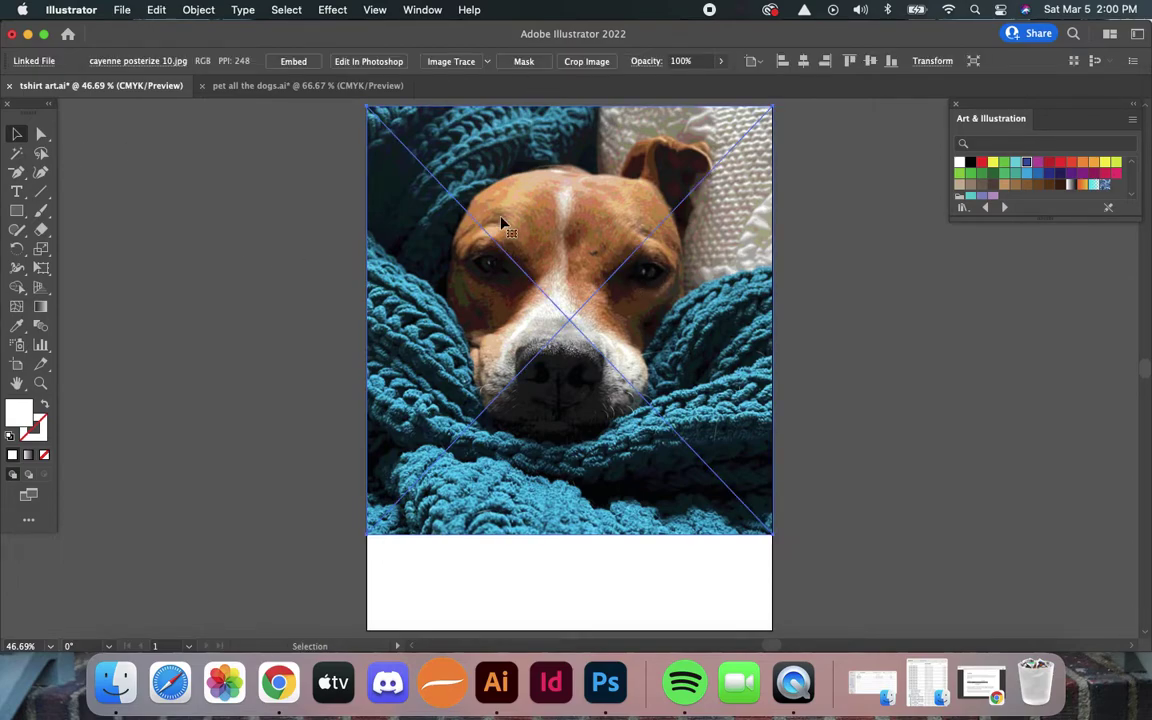
# Image-trace the dog photo with the 16 Colors preset, accept the warning, and expand the result.
pyautogui.click(488, 62)
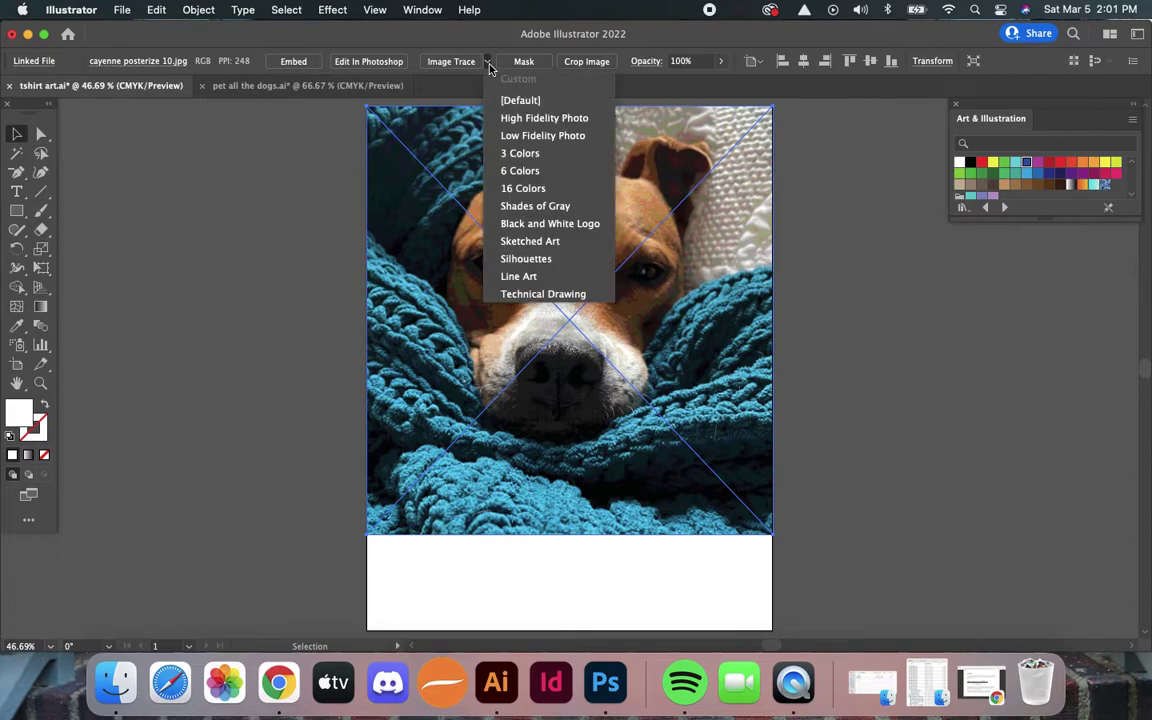
pyautogui.click(518, 191)
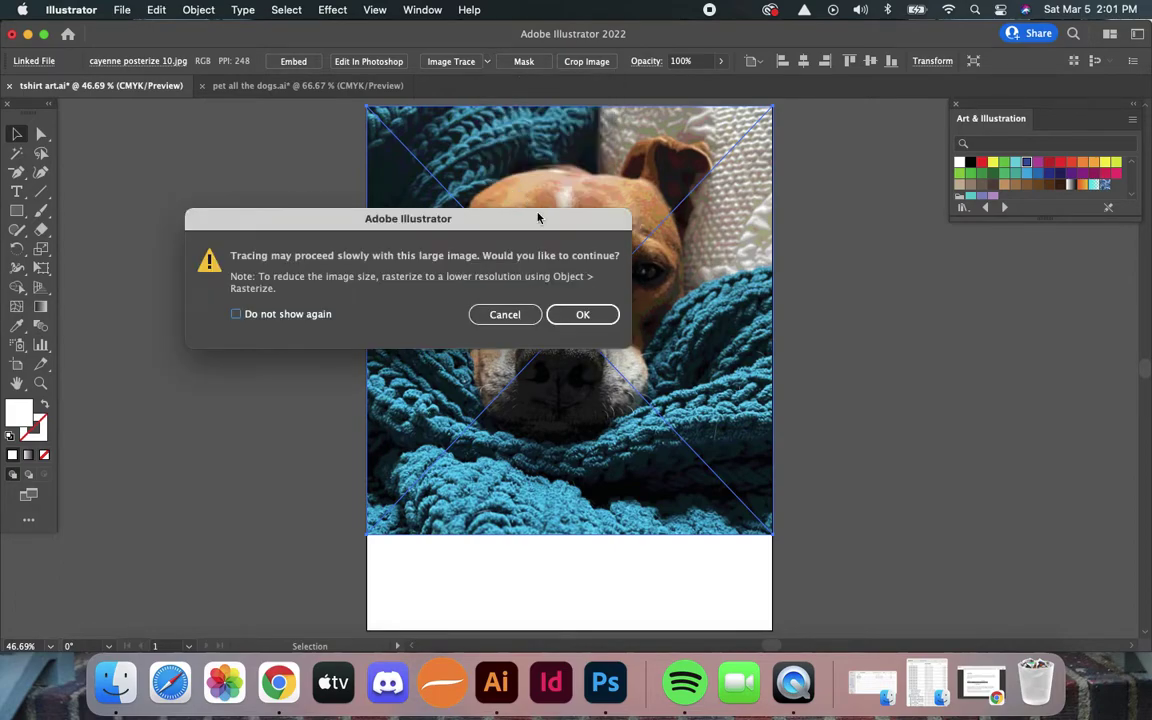
pyautogui.click(570, 314)
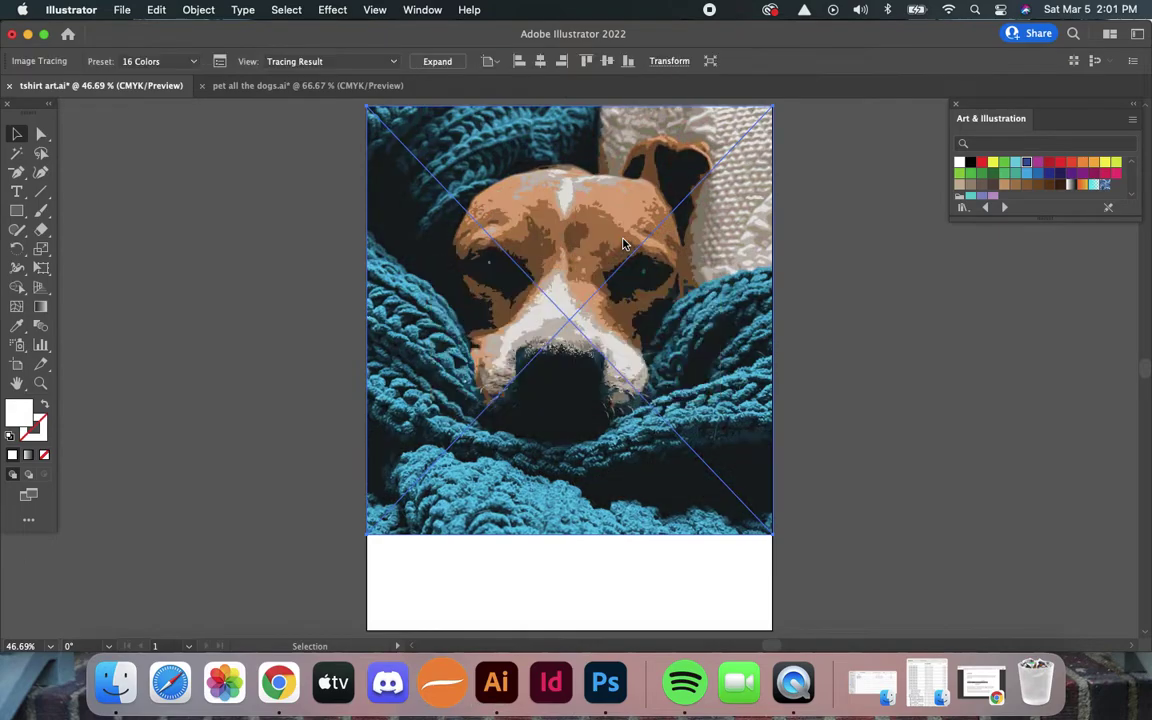
pyautogui.click(435, 66)
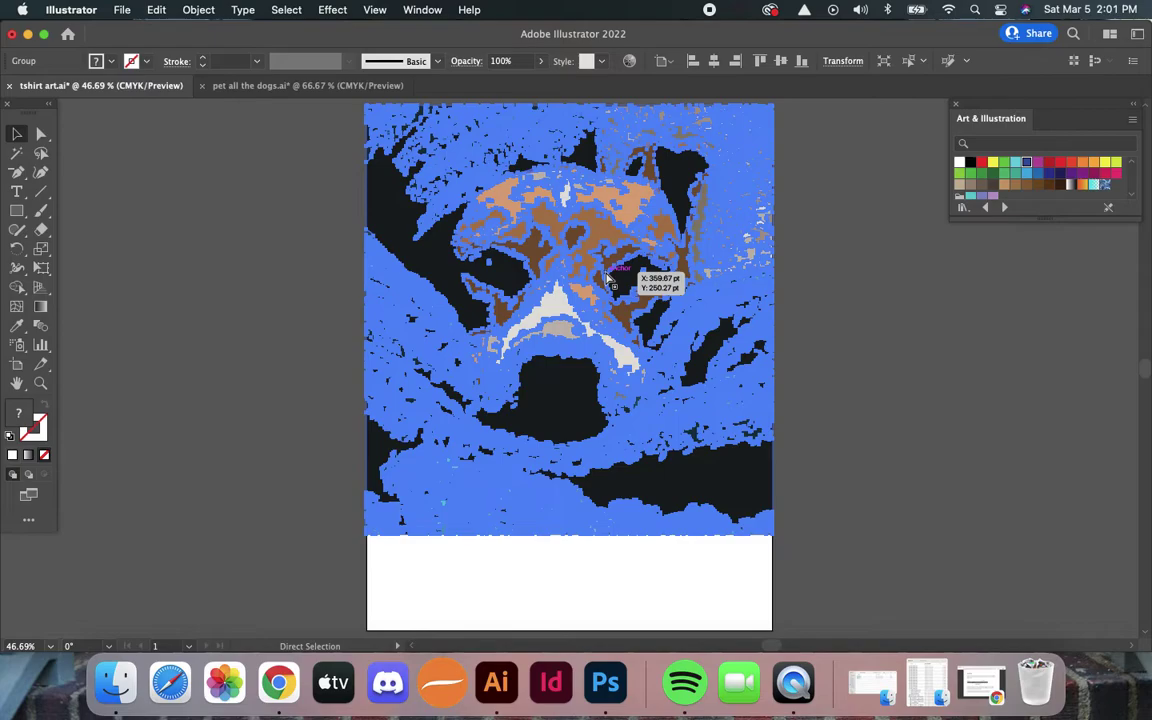
# Inspect the traced dog artwork in Outline view and at different zoom levels.
pyautogui.press('super+y')
pyautogui.click(890, 385)
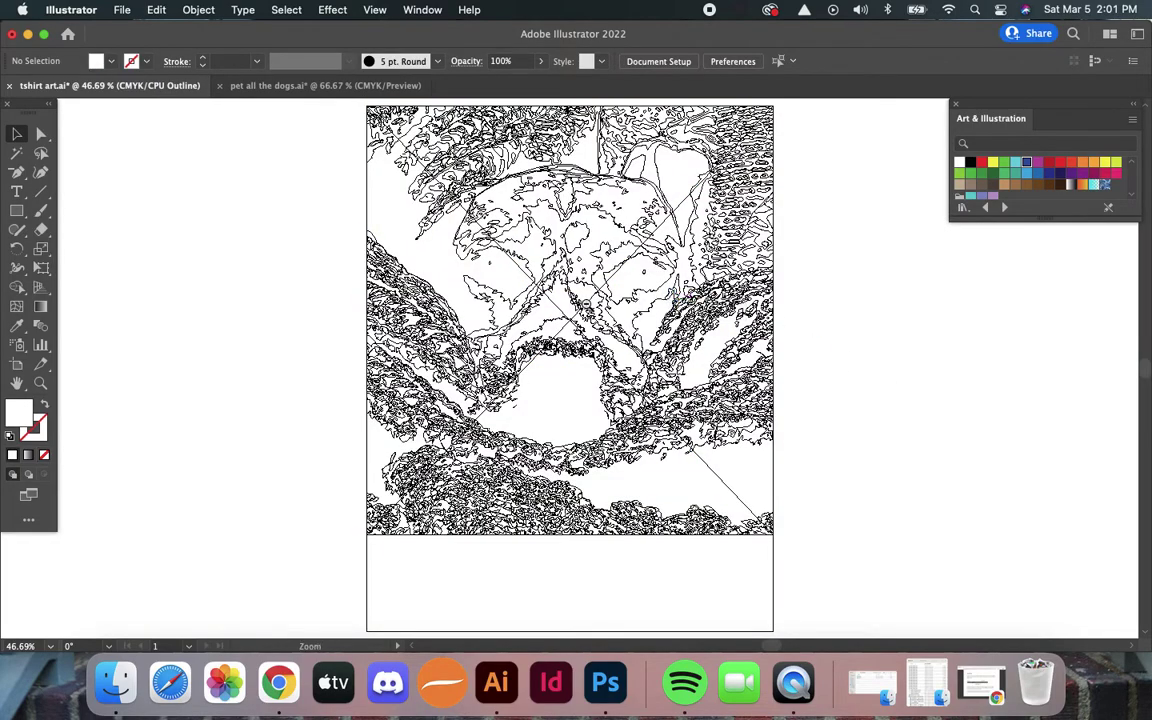
pyautogui.press('super+minus')
pyautogui.press('super+equal')
pyautogui.press('super+equal')
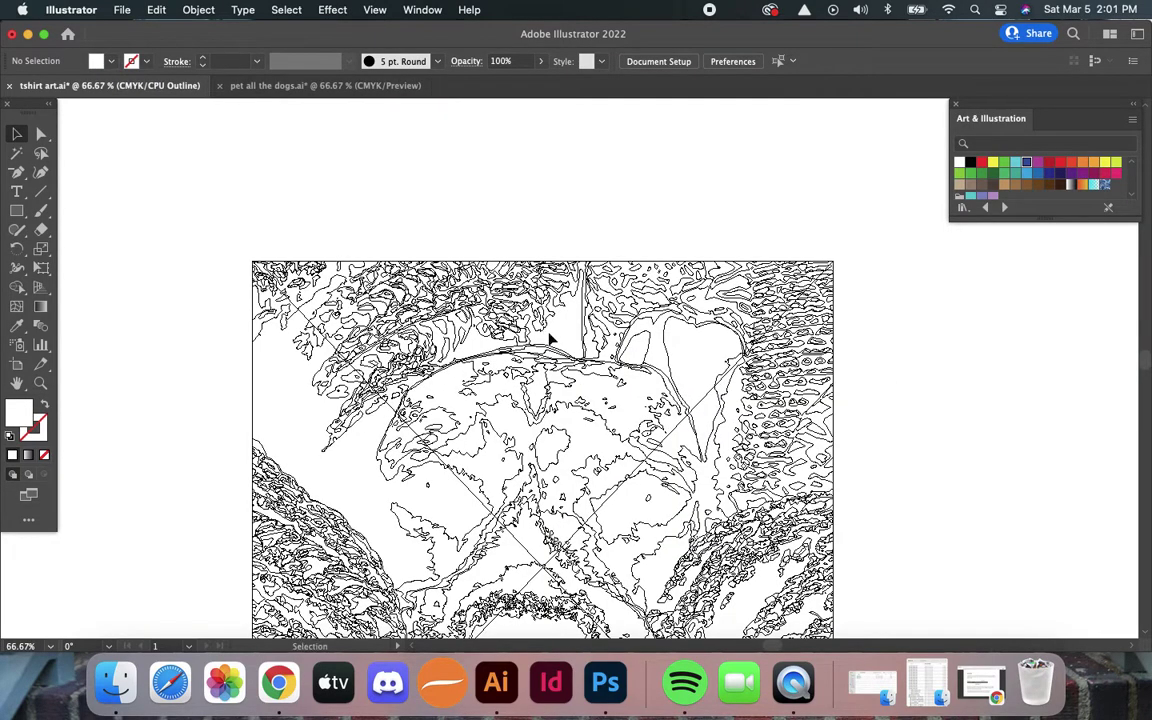
pyautogui.press('super+y')
pyautogui.scroll(-4, 580, 370)
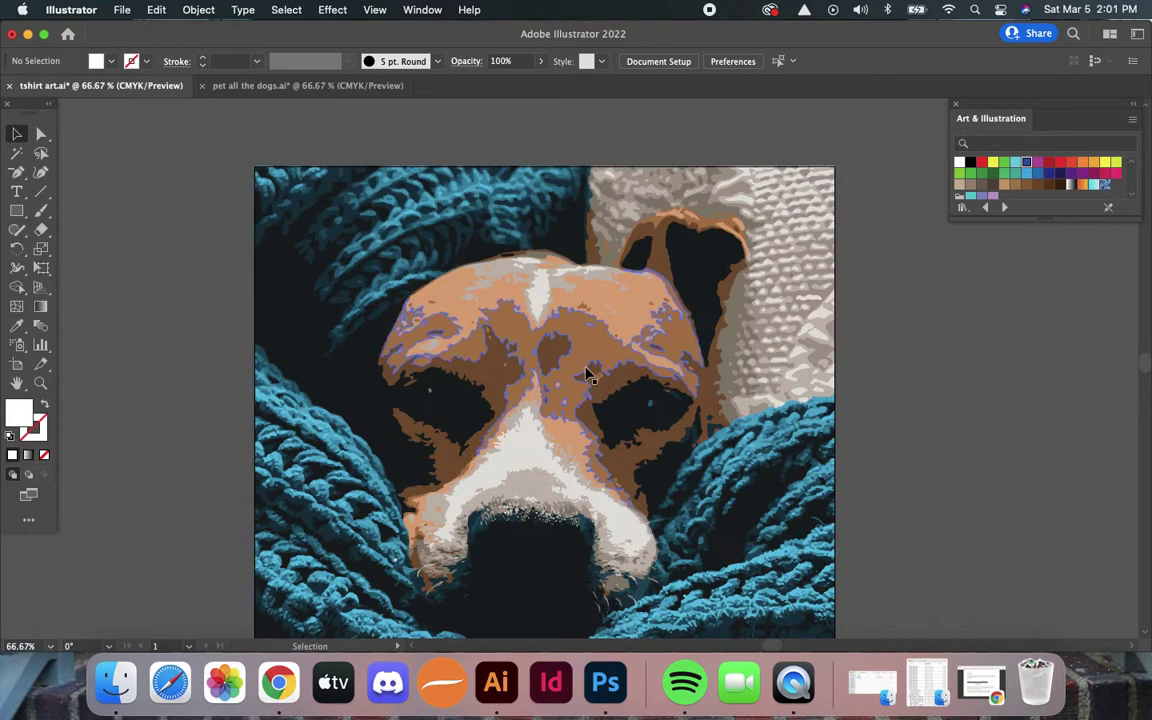
pyautogui.click(424, 290)
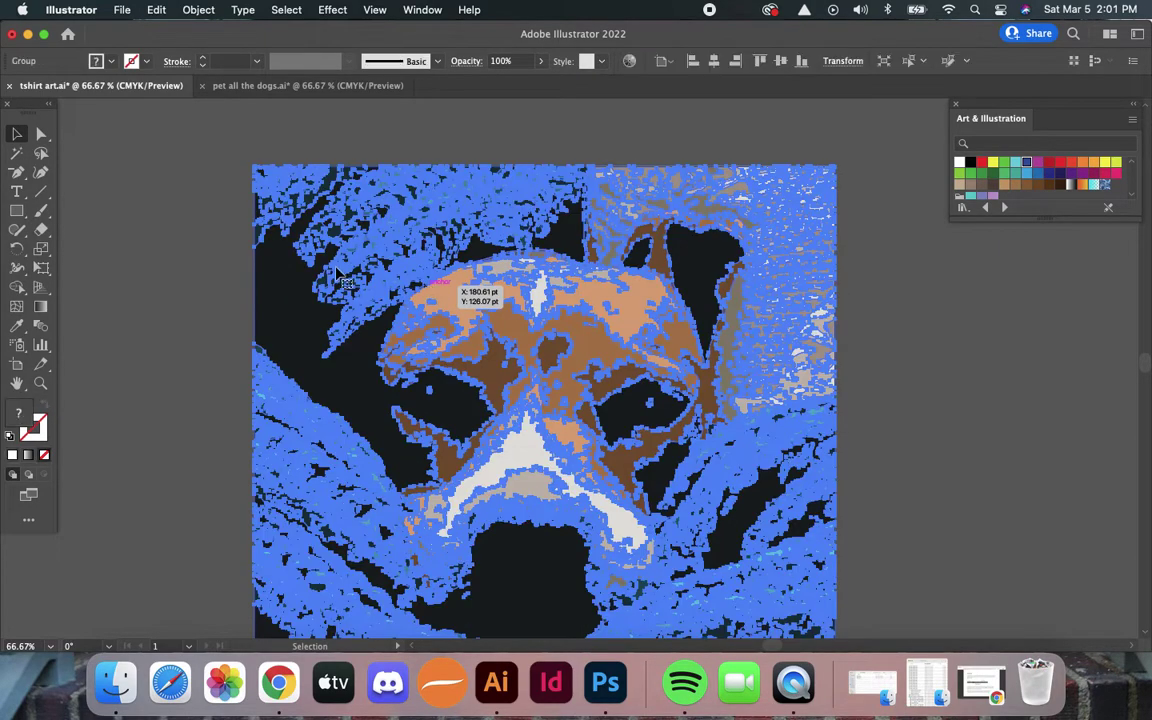
pyautogui.click(224, 265)
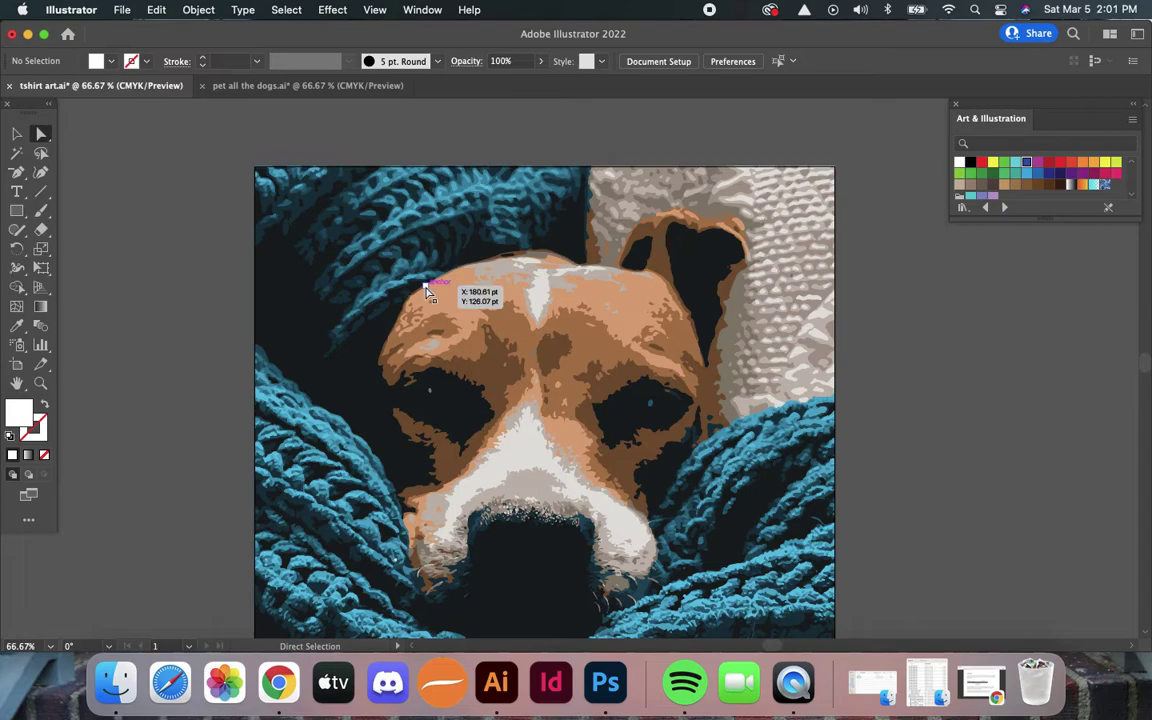
# Drag two forehead anchor points with Direct Selection to reshape the traced paths.
pyautogui.press('a')
pyautogui.click(435, 286)
pyautogui.moveTo(436, 287); pyautogui.dragTo(484, 255)
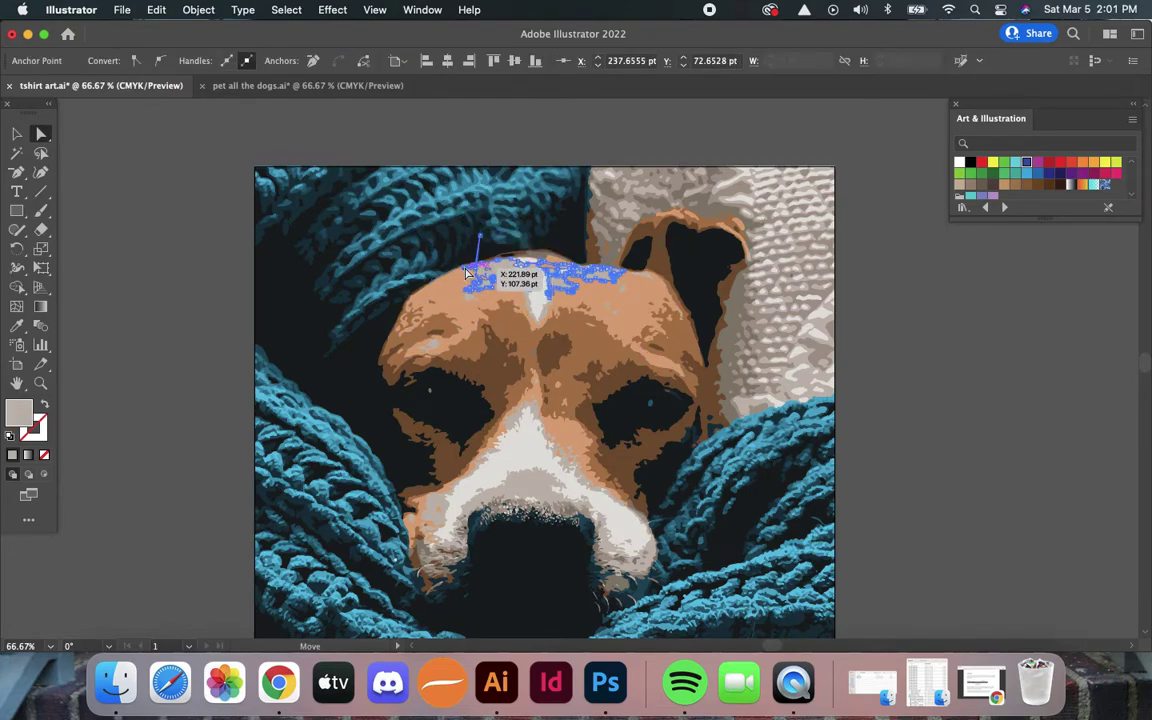
pyautogui.click(538, 297)
pyautogui.press('super+equal')
pyautogui.press('super+equal')
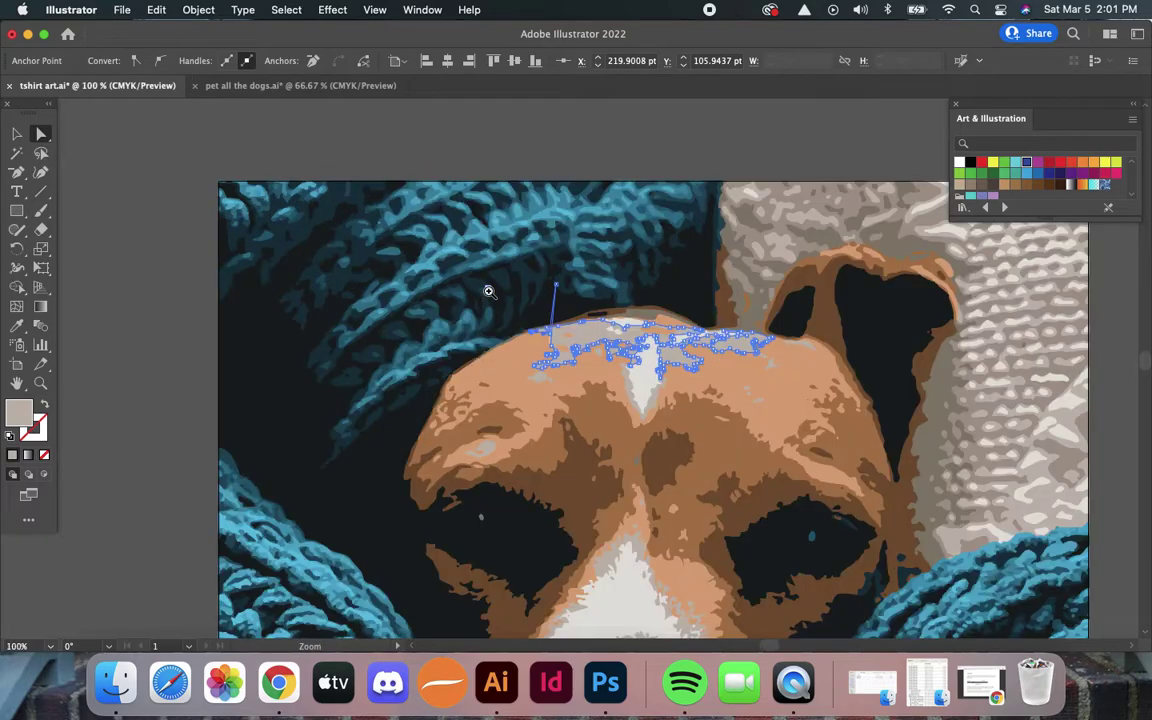
pyautogui.moveTo(667, 452); pyautogui.dragTo(583, 457)
# Fit the artboard in the window, then select and delete all the traced artwork.
pyautogui.press('super+0')
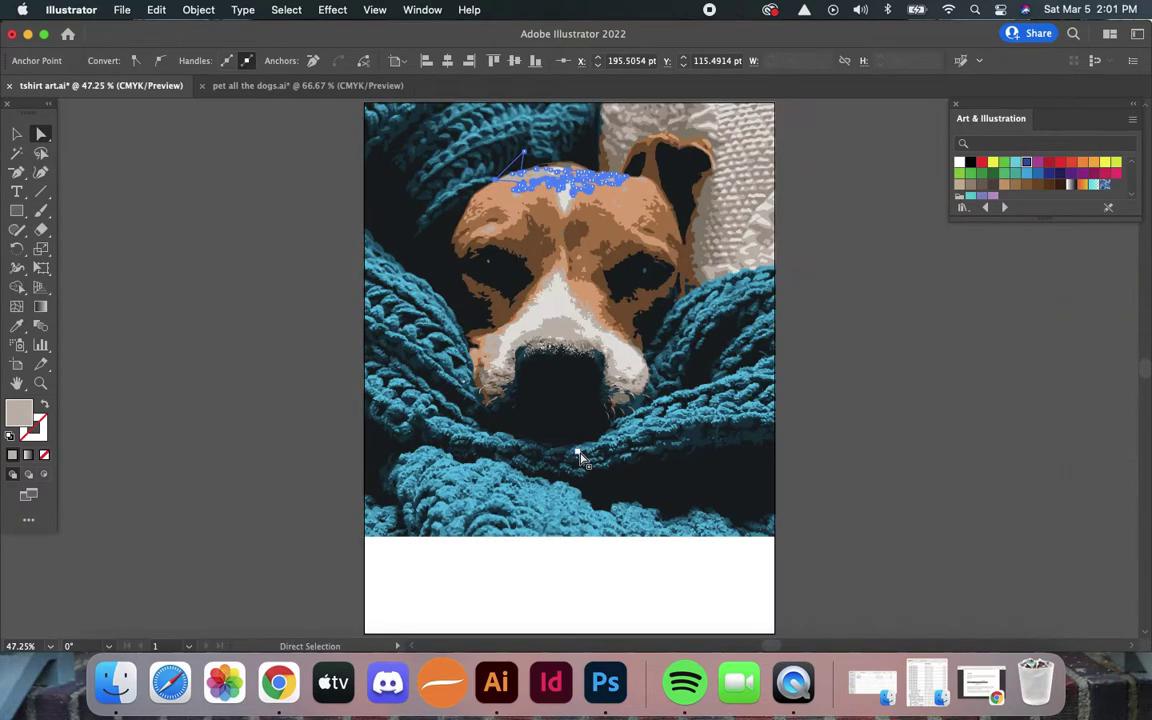
pyautogui.press('super+a')
pyautogui.press('Delete')
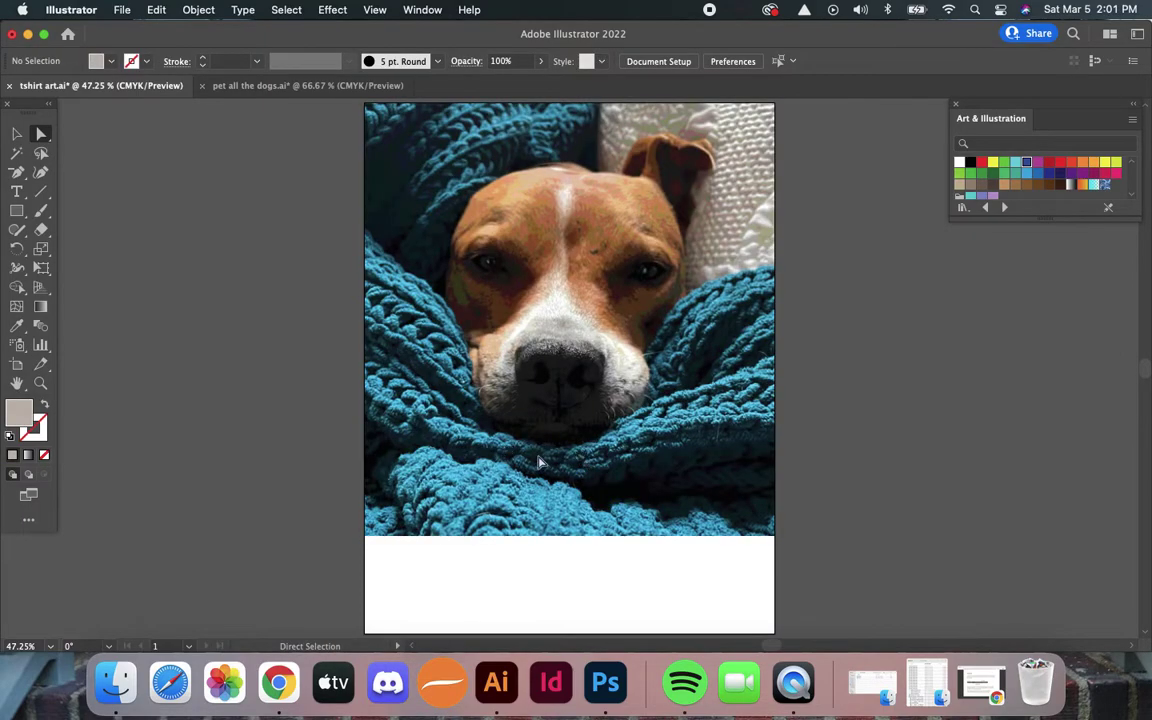
# Set up the Paintbrush with no fill and an orange-red stroke, starting down the nose bridge.
pyautogui.scroll(2, 590, 380)
pyautogui.hscroll(2, 590, 380)
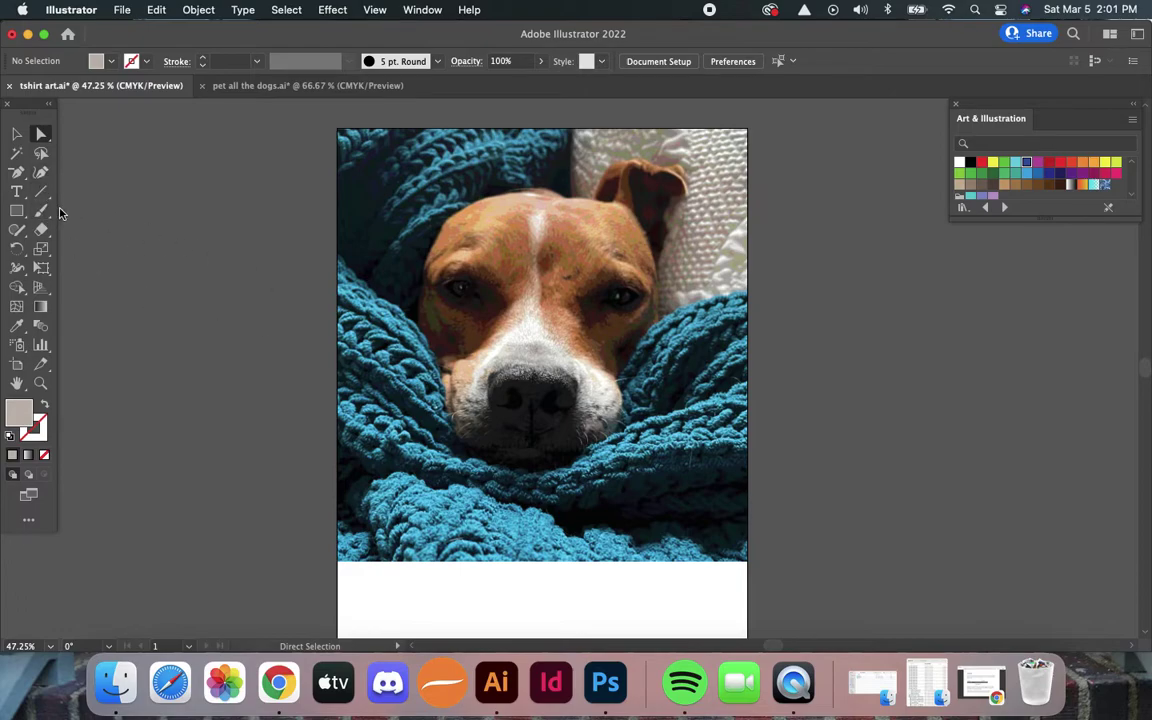
pyautogui.click(42, 210)
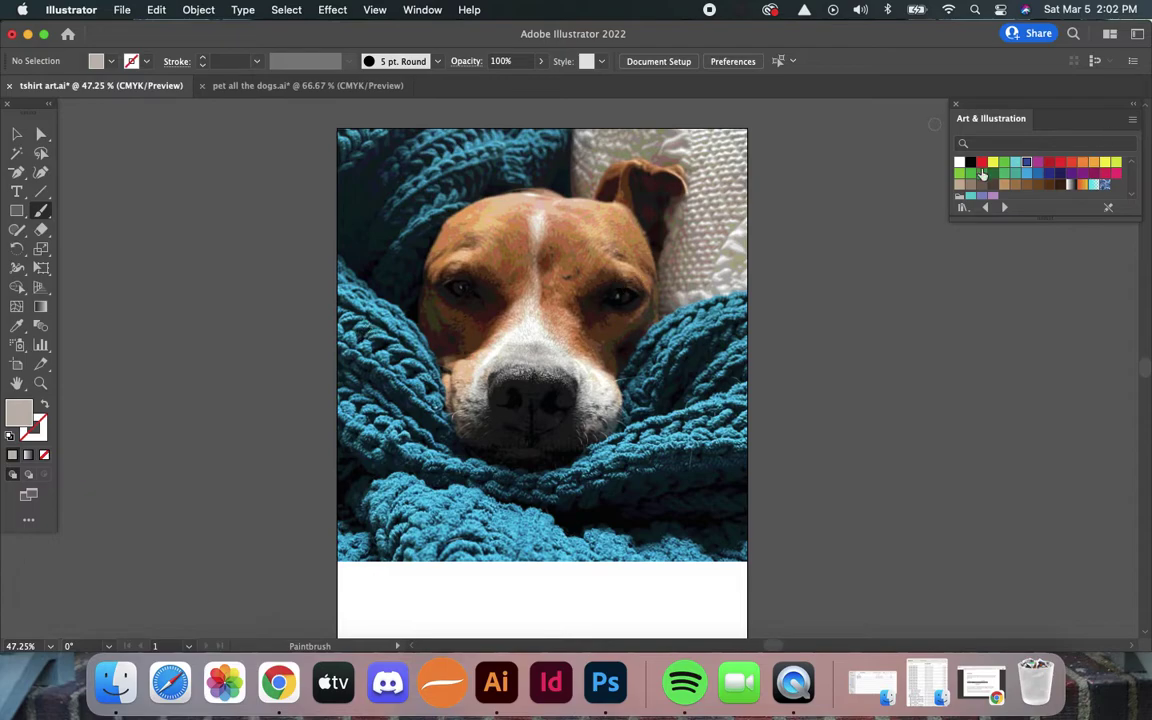
pyautogui.click(981, 163)
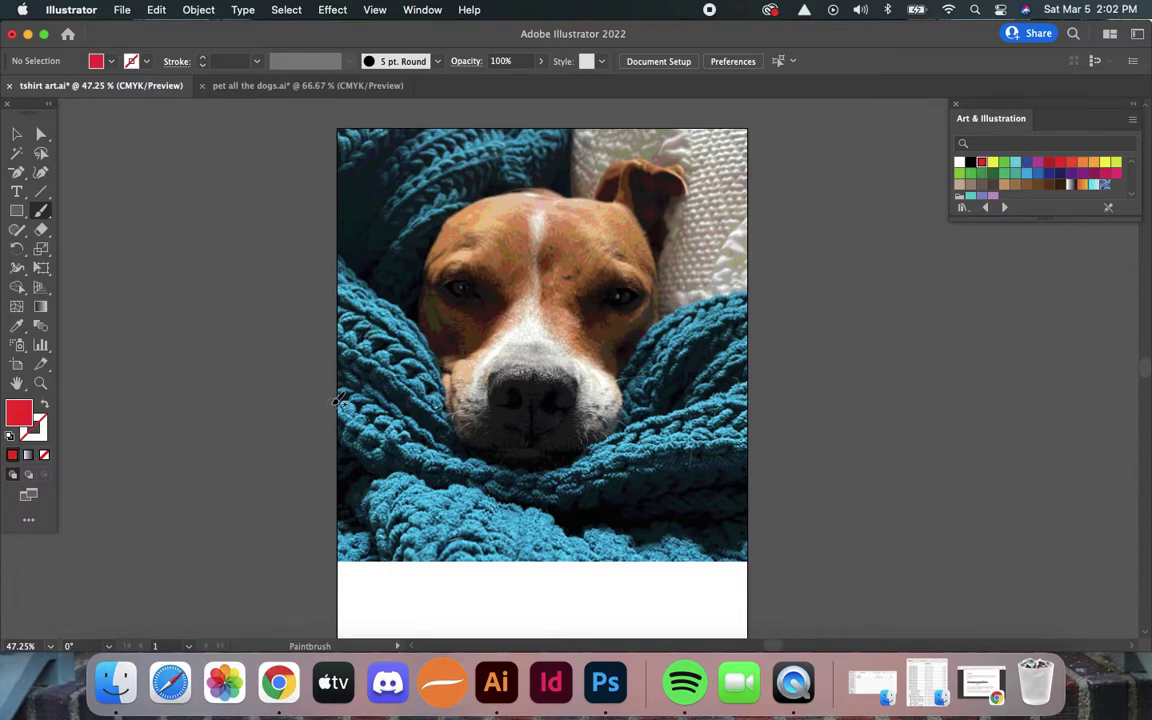
pyautogui.click(38, 440)
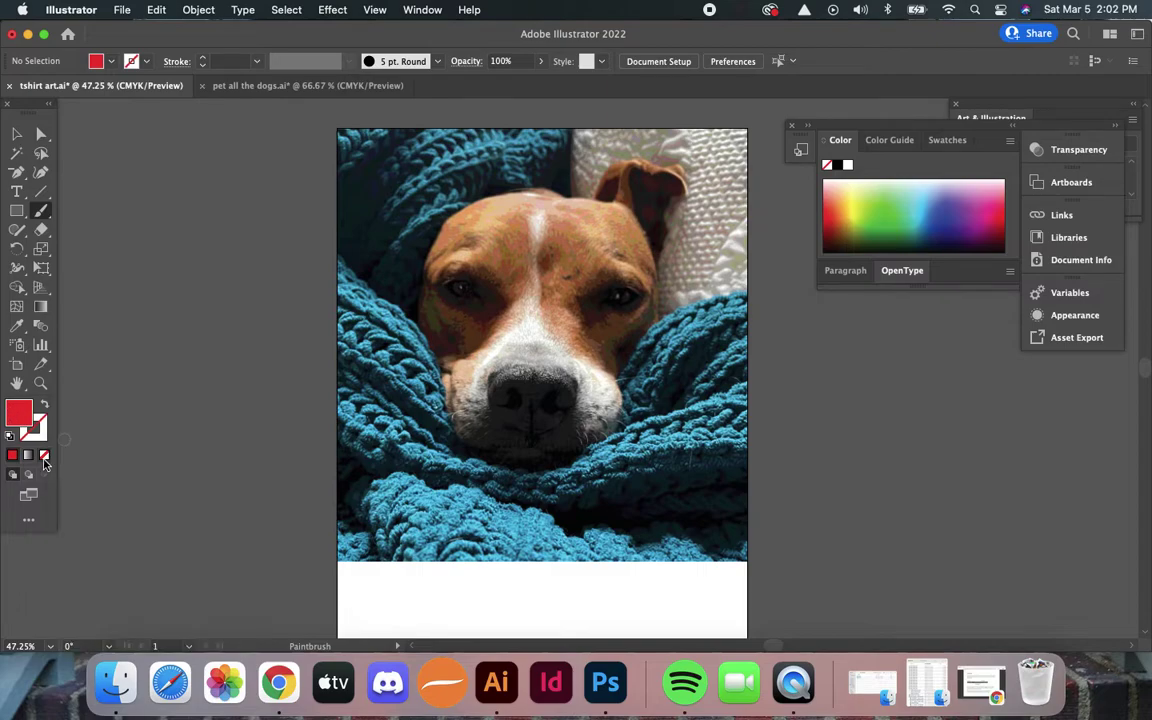
pyautogui.click(44, 454)
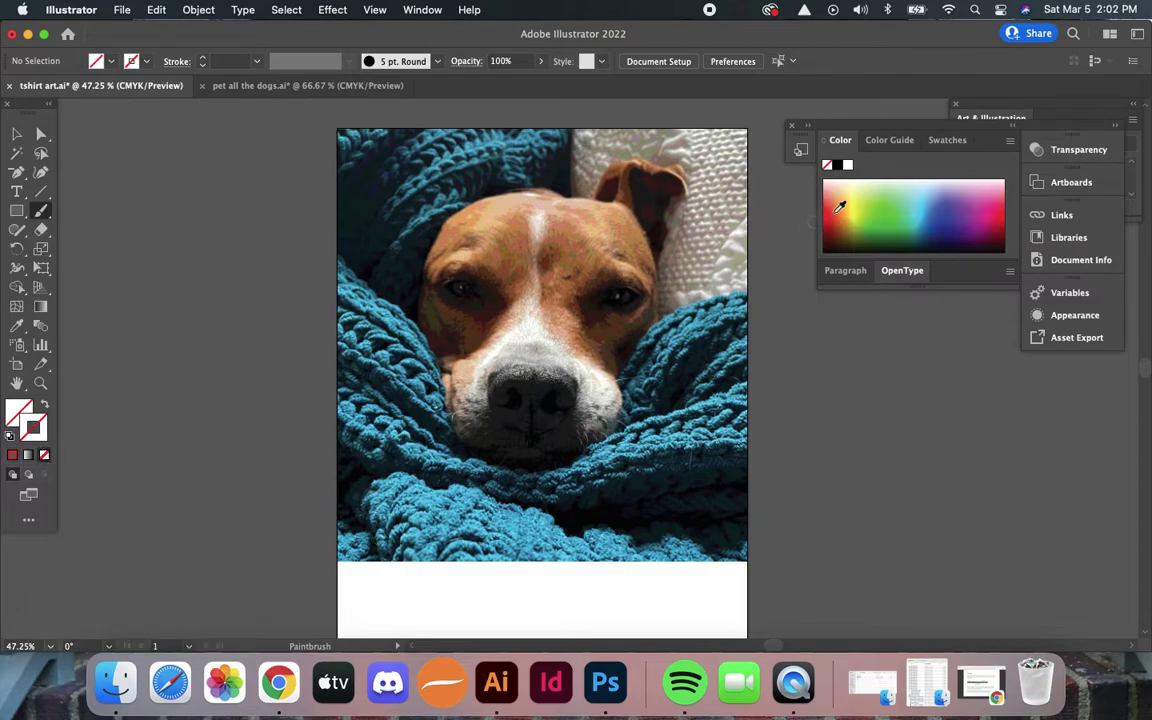
pyautogui.click(840, 206)
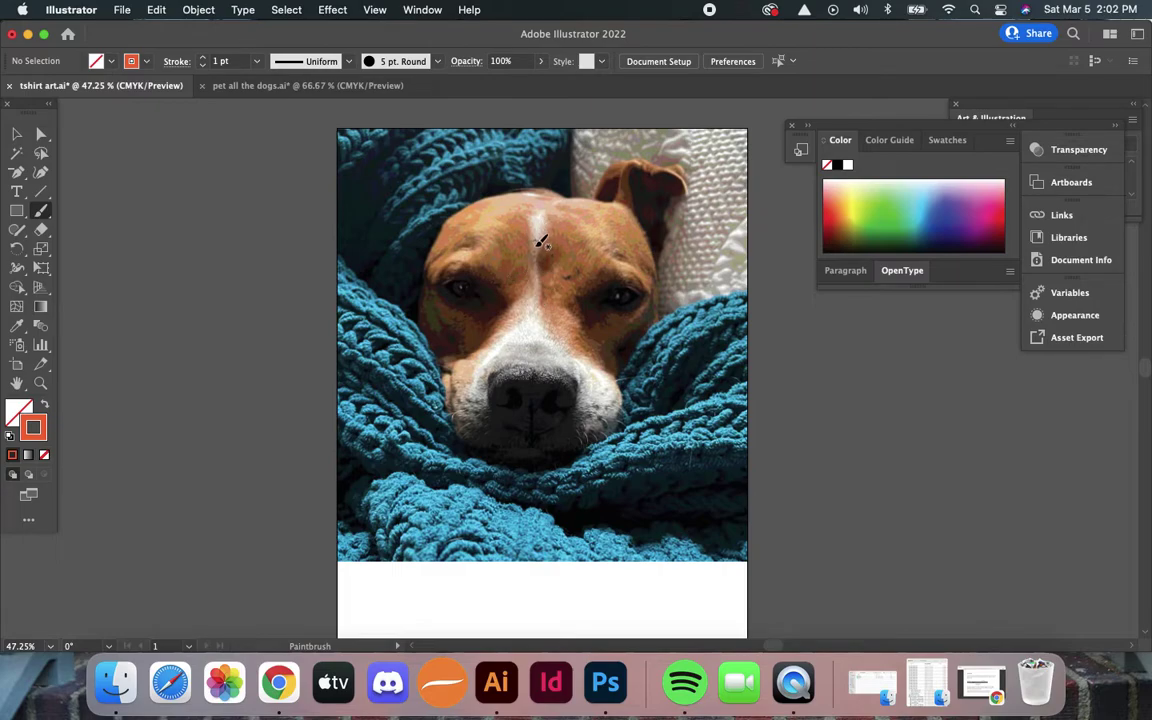
pyautogui.moveTo(541, 241)
pyautogui.mouseDown()
pyautogui.moveTo(528, 214)
pyautogui.moveTo(548, 210)
pyautogui.moveTo(550, 327)
pyautogui.moveTo(603, 360)
pyautogui.moveTo(622, 418)
pyautogui.moveTo(596, 440)
pyautogui.moveTo(566, 363)
pyautogui.moveTo(501, 355)
pyautogui.moveTo(455, 410)
pyautogui.moveTo(468, 440)
pyautogui.moveTo(538, 225)
pyautogui.moveTo(536, 236)
pyautogui.mouseUp()
# Paint orange over the gap above the nose, checking the strokes zoomed in Outline view.
pyautogui.press('super+y')
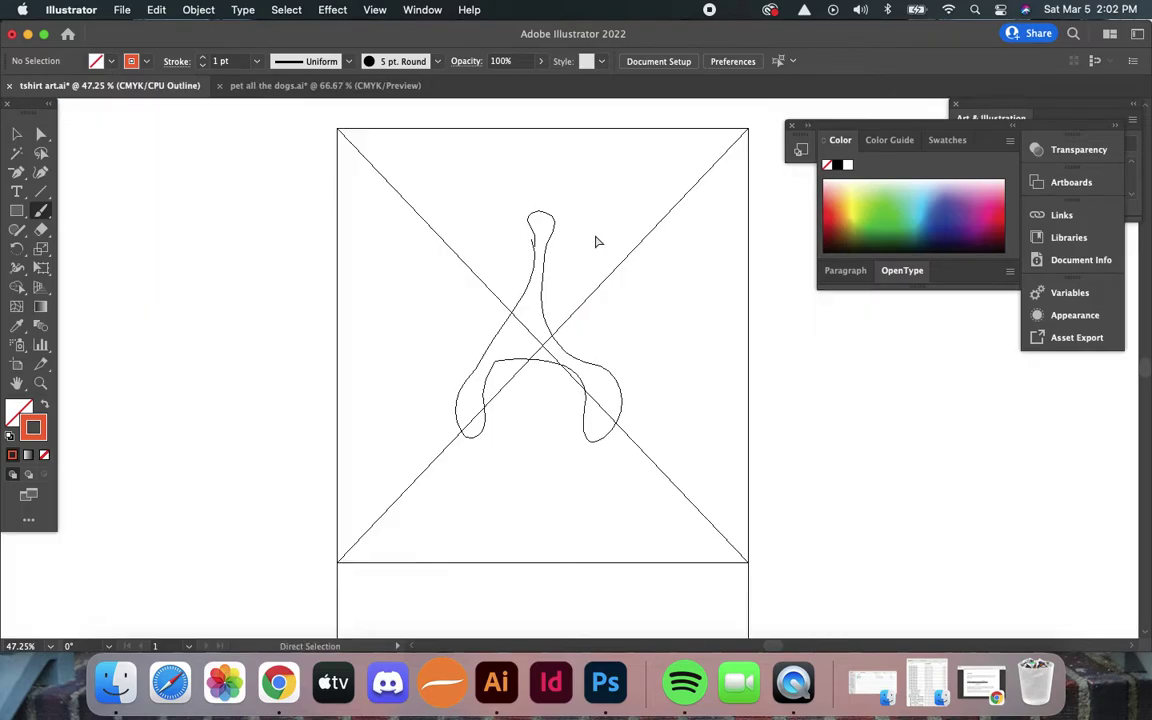
pyautogui.press('super+y')
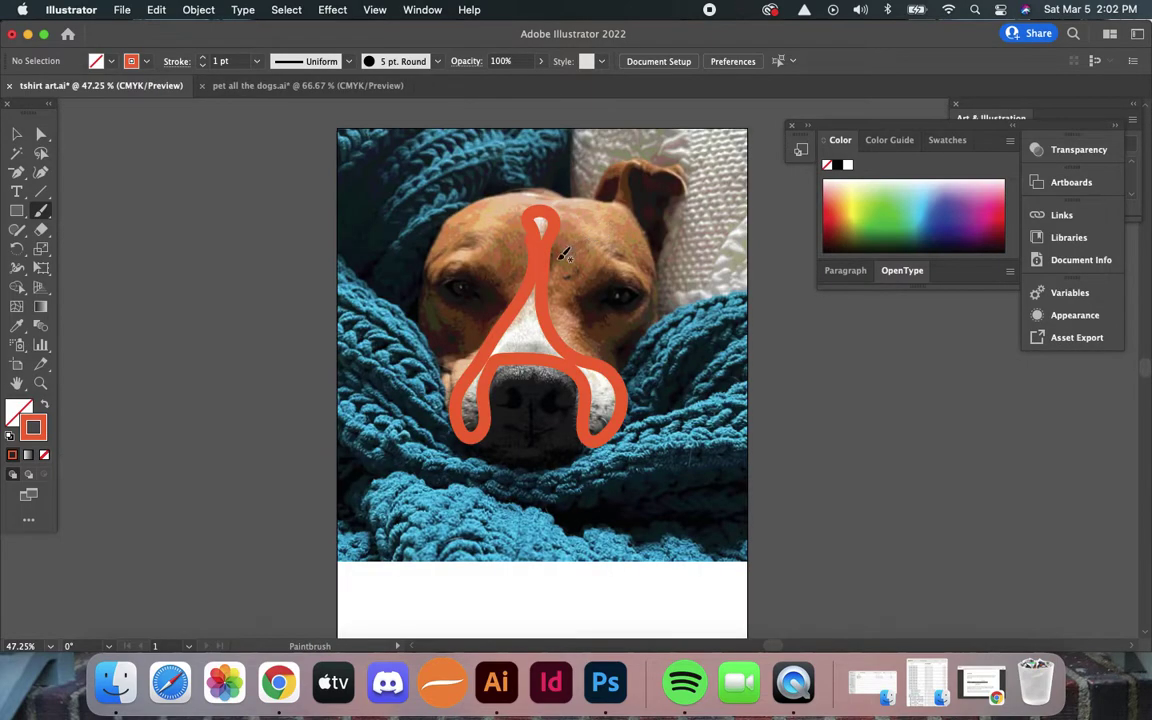
pyautogui.moveTo(531, 317)
pyautogui.mouseDown()
pyautogui.moveTo(510, 348)
pyautogui.moveTo(521, 303)
pyautogui.moveTo(535, 356)
pyautogui.moveTo(549, 345)
pyautogui.moveTo(596, 377)
pyautogui.moveTo(600, 405)
pyautogui.moveTo(612, 390)
pyautogui.moveTo(595, 378)
pyautogui.moveTo(604, 407)
pyautogui.mouseUp()
pyautogui.press('super+y')
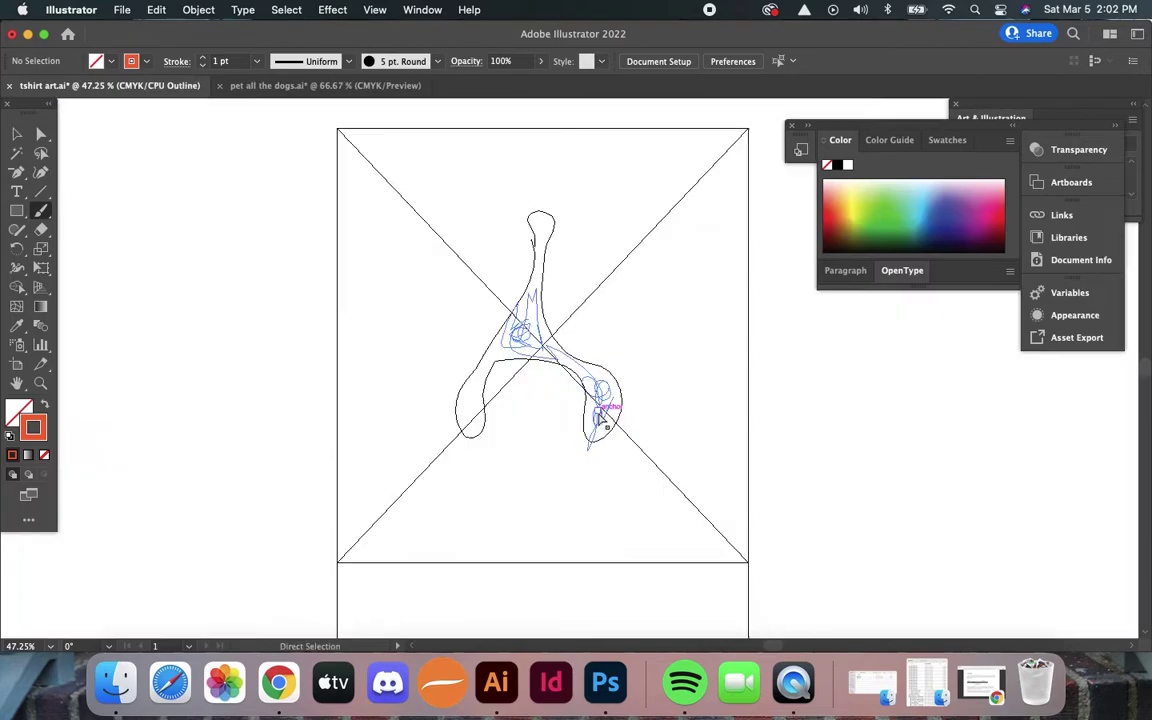
pyautogui.press('super+equal')
pyautogui.press('super+equal')
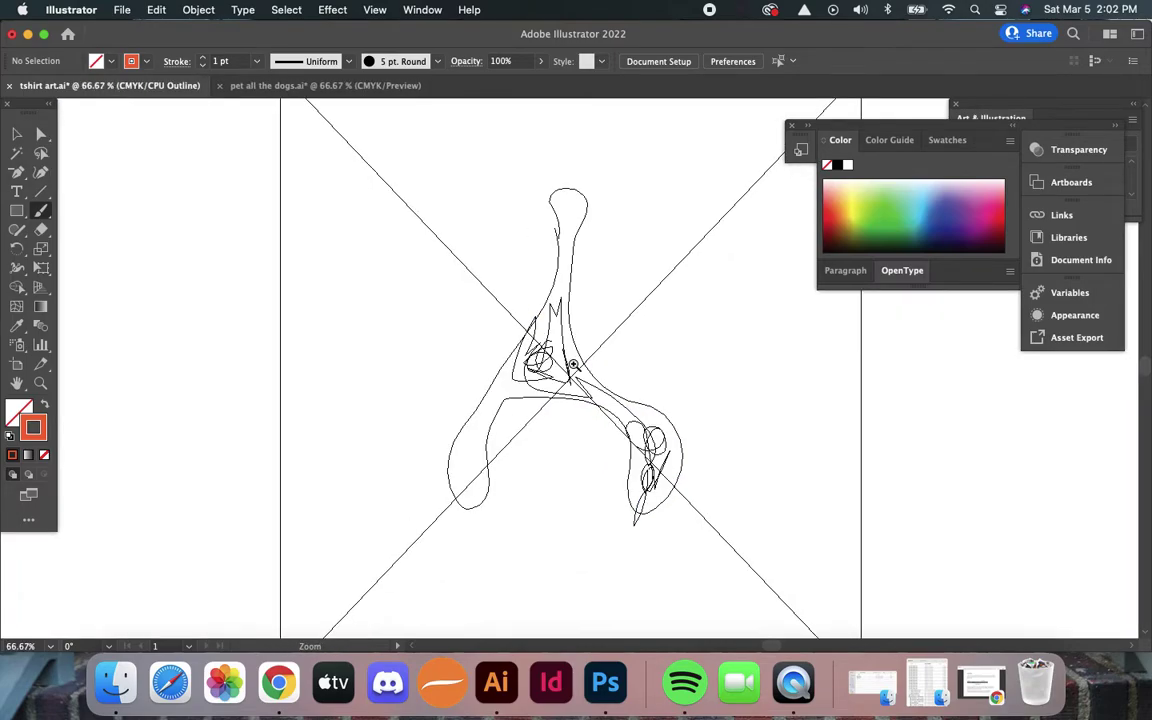
pyautogui.press('super+equal')
pyautogui.press('super+0')
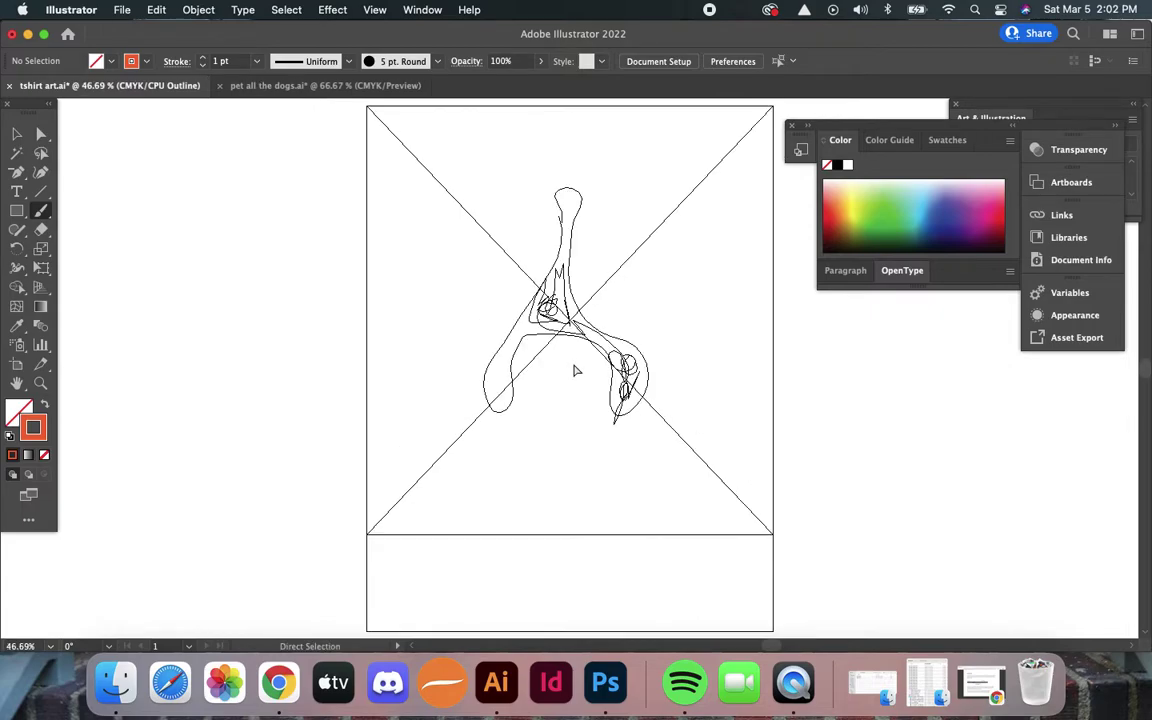
pyautogui.press('super+y')
# Select the orange nose path and convert it with Object > Path > Outline Stroke.
pyautogui.press('v')
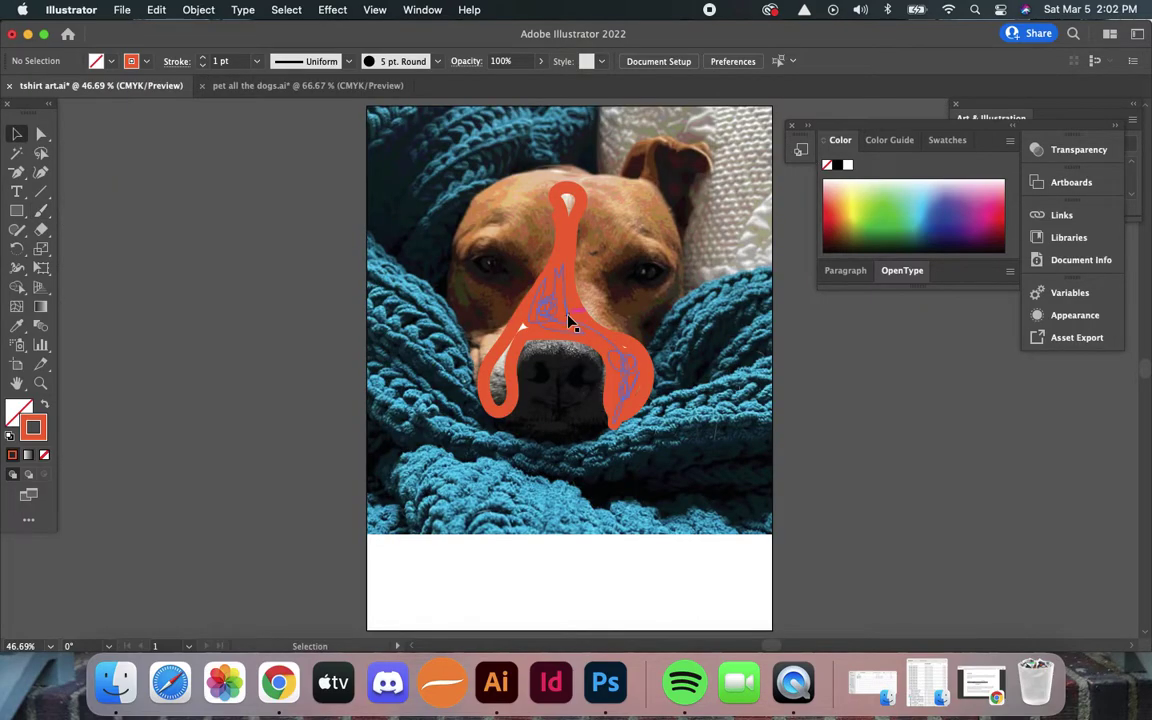
pyautogui.click(568, 320)
pyautogui.click(570, 265)
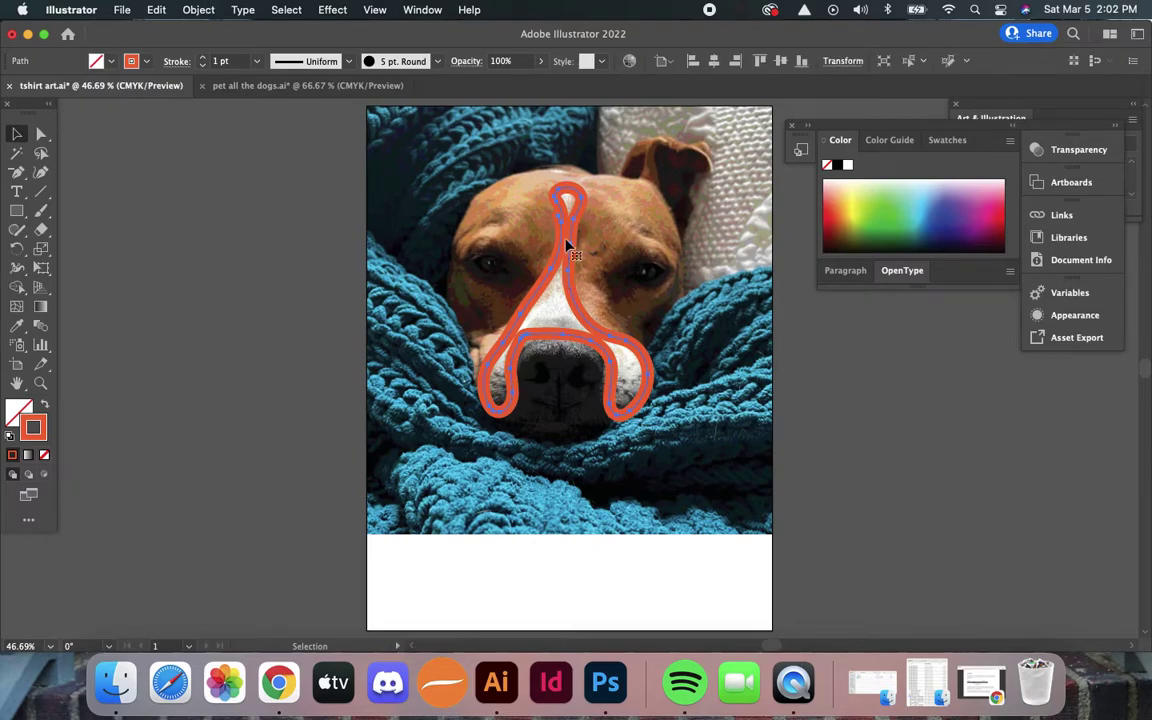
pyautogui.click(198, 10)
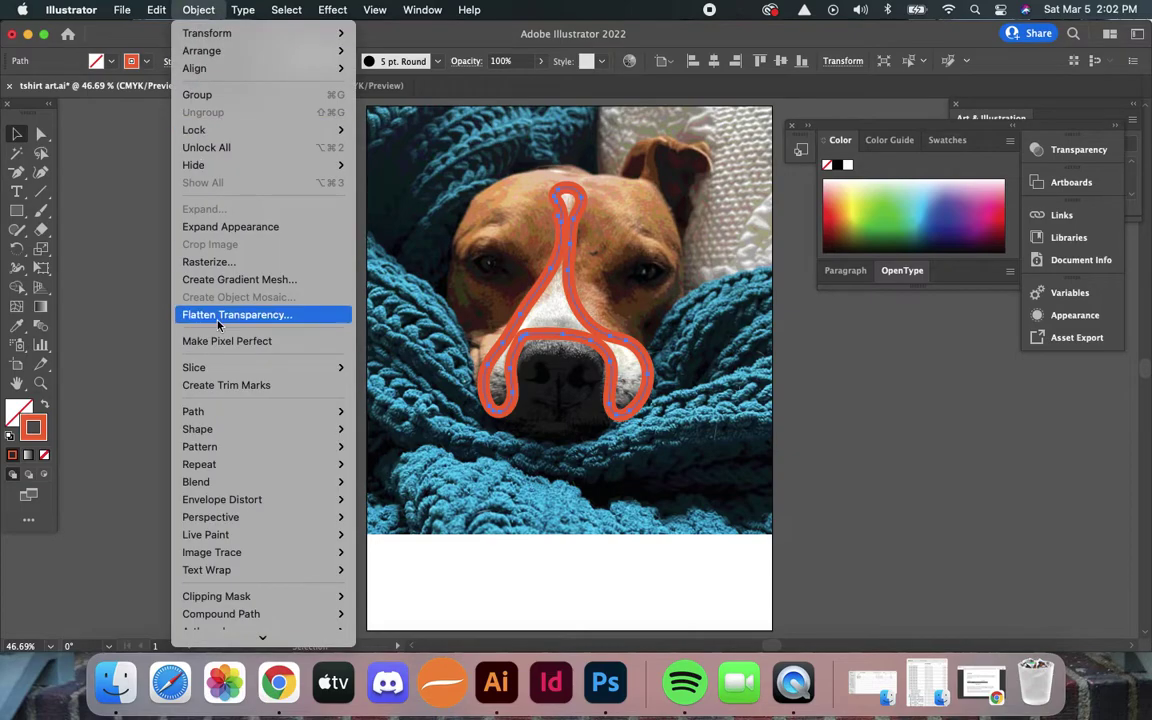
pyautogui.moveTo(216, 409)
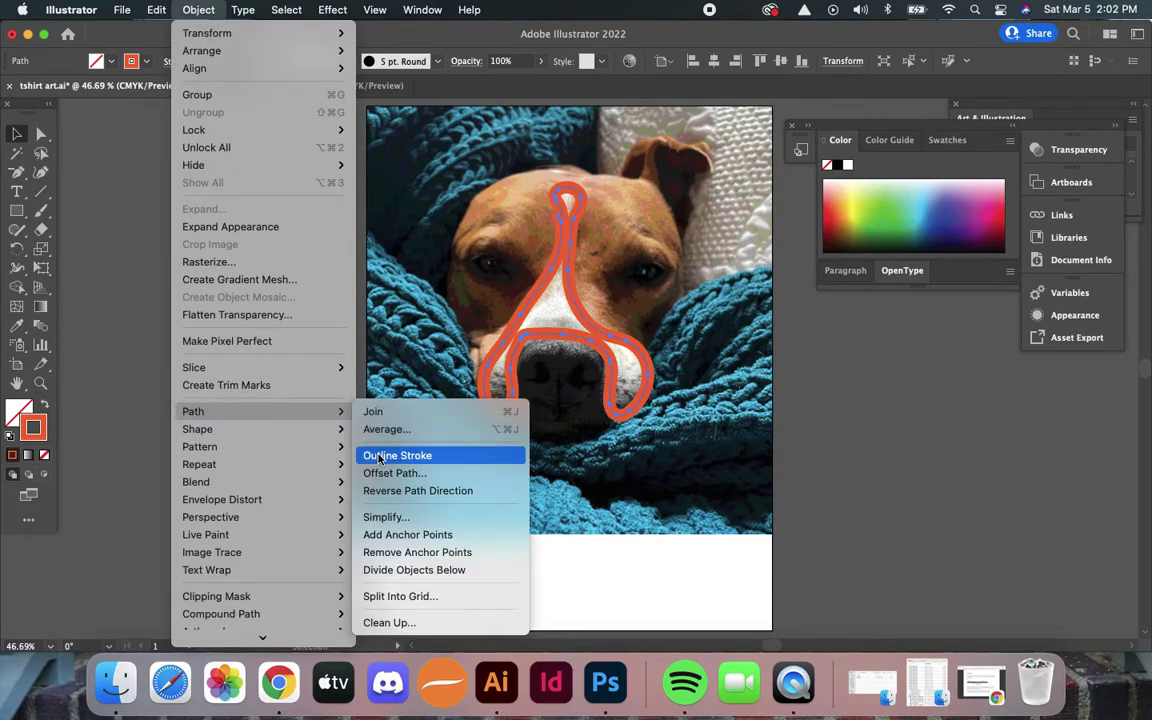
pyautogui.click(380, 457)
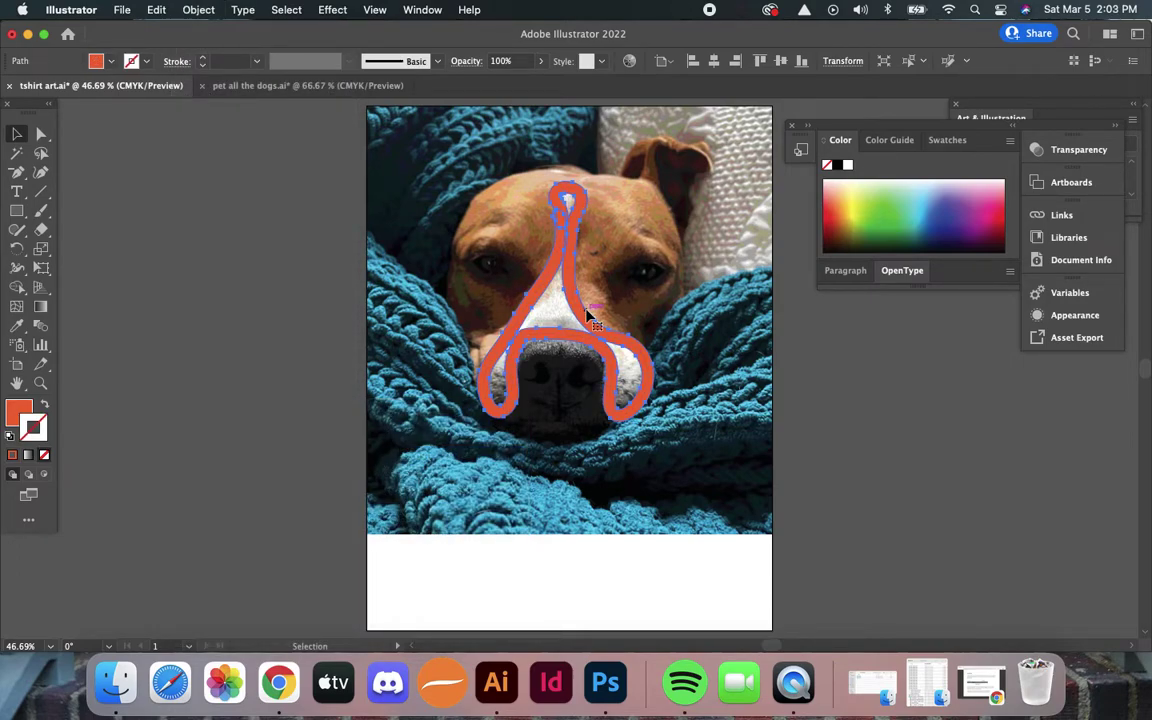
# Show the Pathfinder panel and Unite the outlined nose pieces into one shape.
pyautogui.click(421, 10)
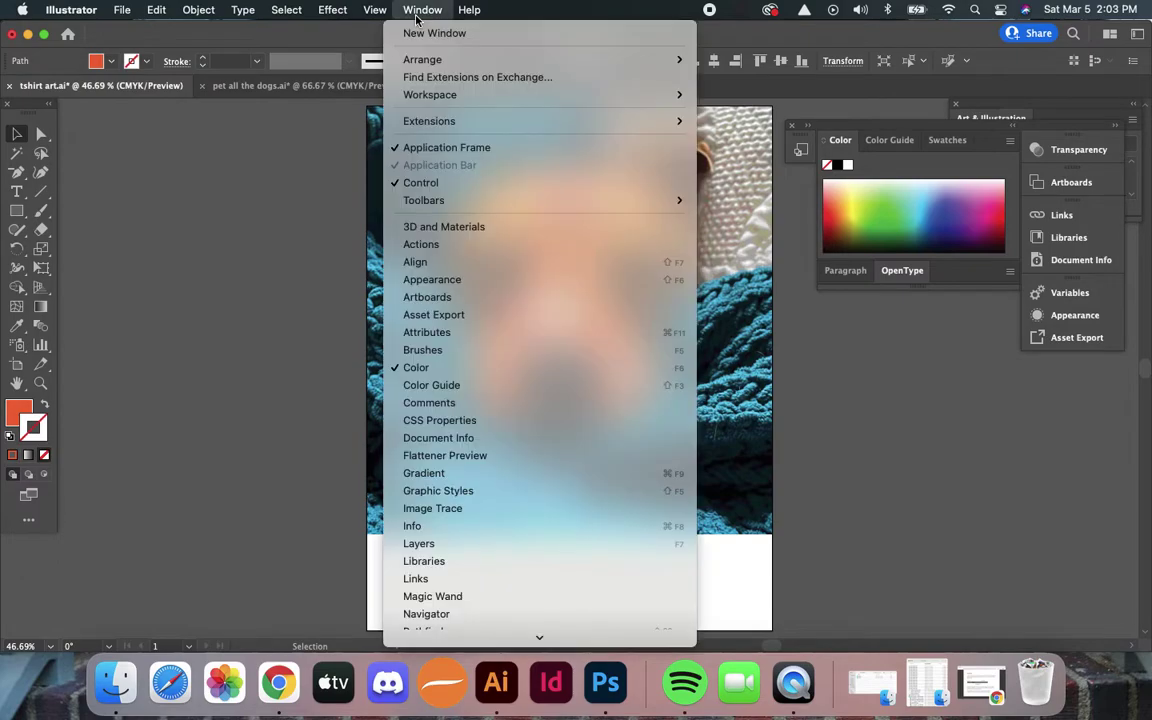
pyautogui.scroll(-5, 493, 455)
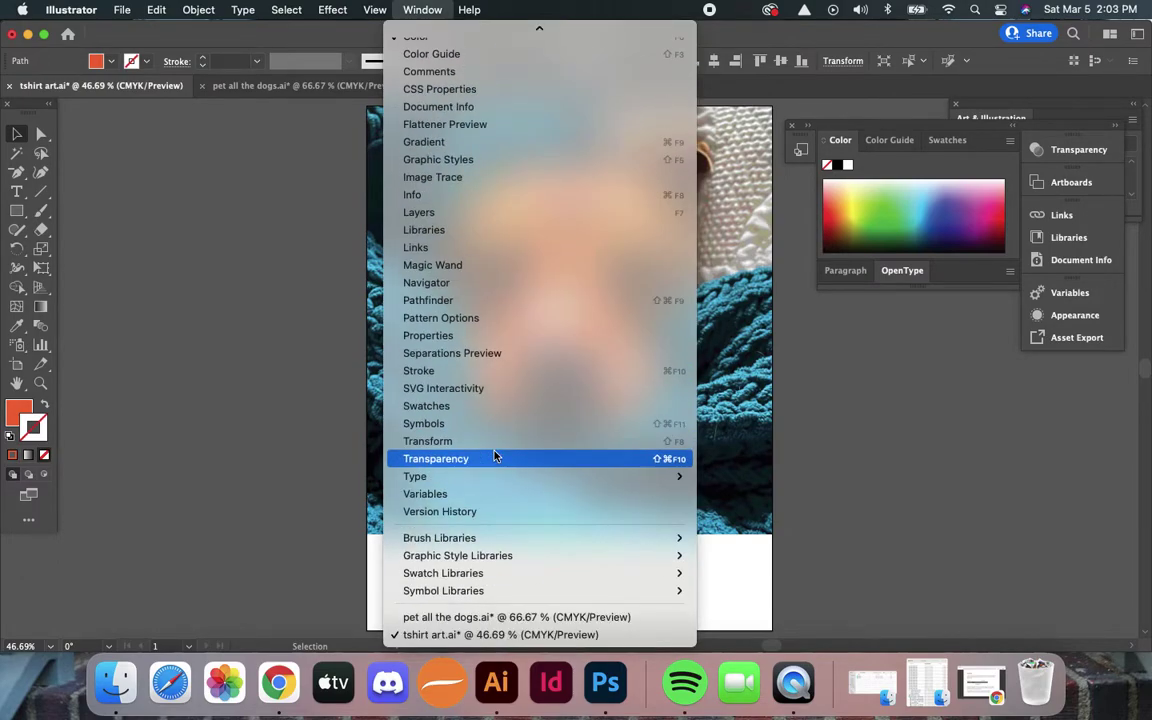
pyautogui.click(470, 301)
pyautogui.moveTo(645, 134)
pyautogui.mouseDown()
pyautogui.moveTo(872, 315)
pyautogui.moveTo(850, 312)
pyautogui.mouseUp()
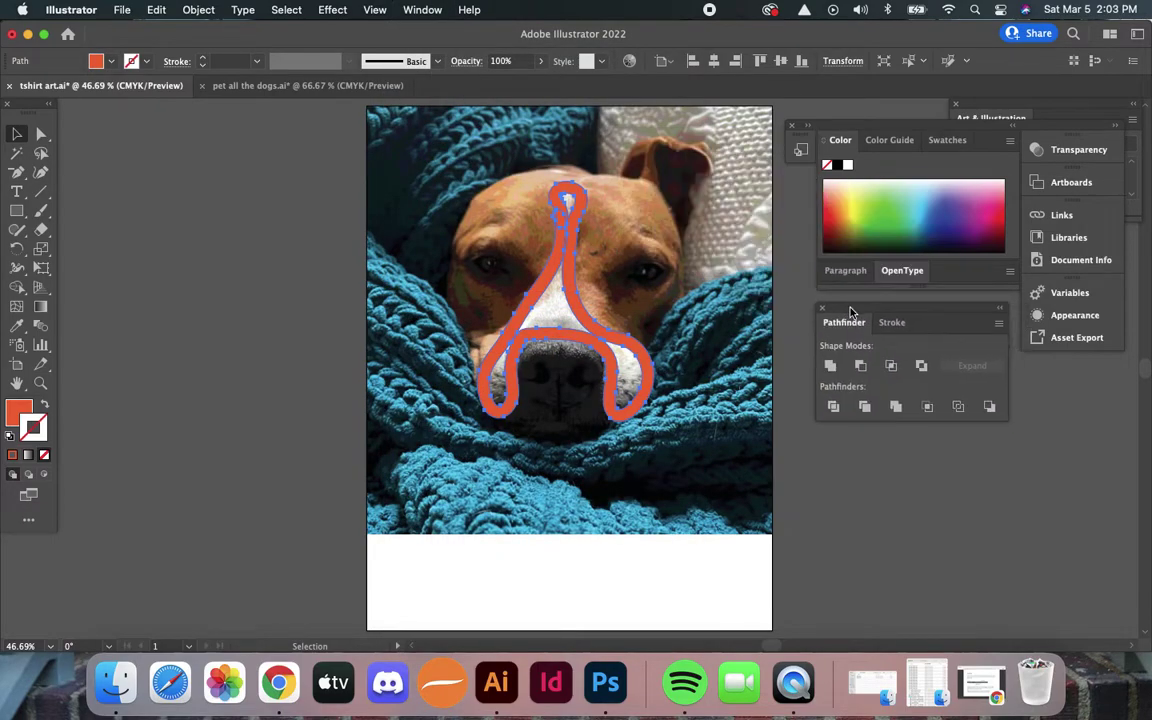
pyautogui.click(829, 367)
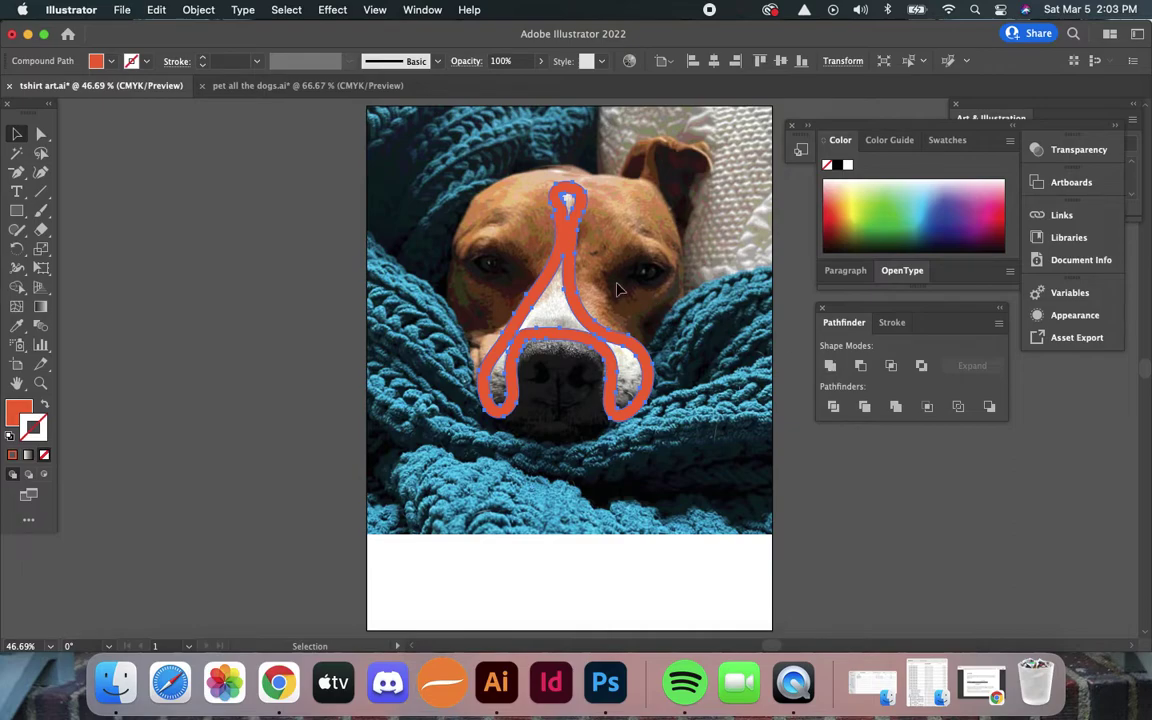
# Zoom in on the united nose shape and remove the stray inner subpath in its top loop.
pyautogui.click(568, 275)
pyautogui.click(566, 275)
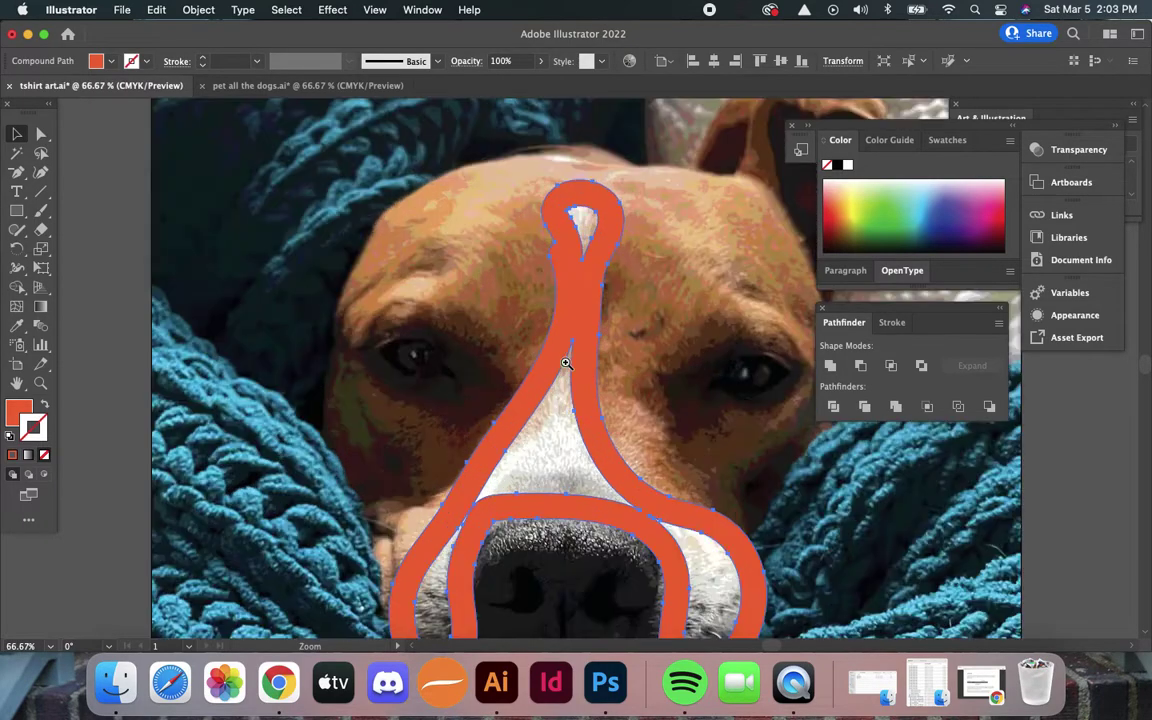
pyautogui.press('super+z')
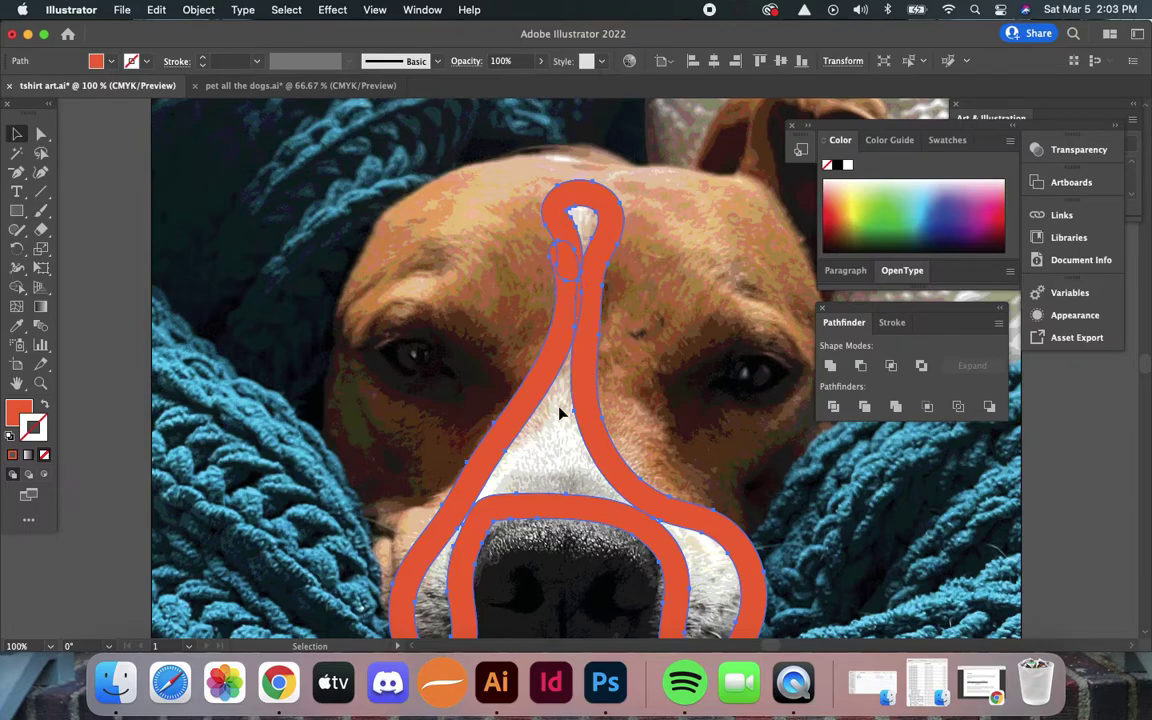
pyautogui.press('shift+super+z')
pyautogui.click(43, 135)
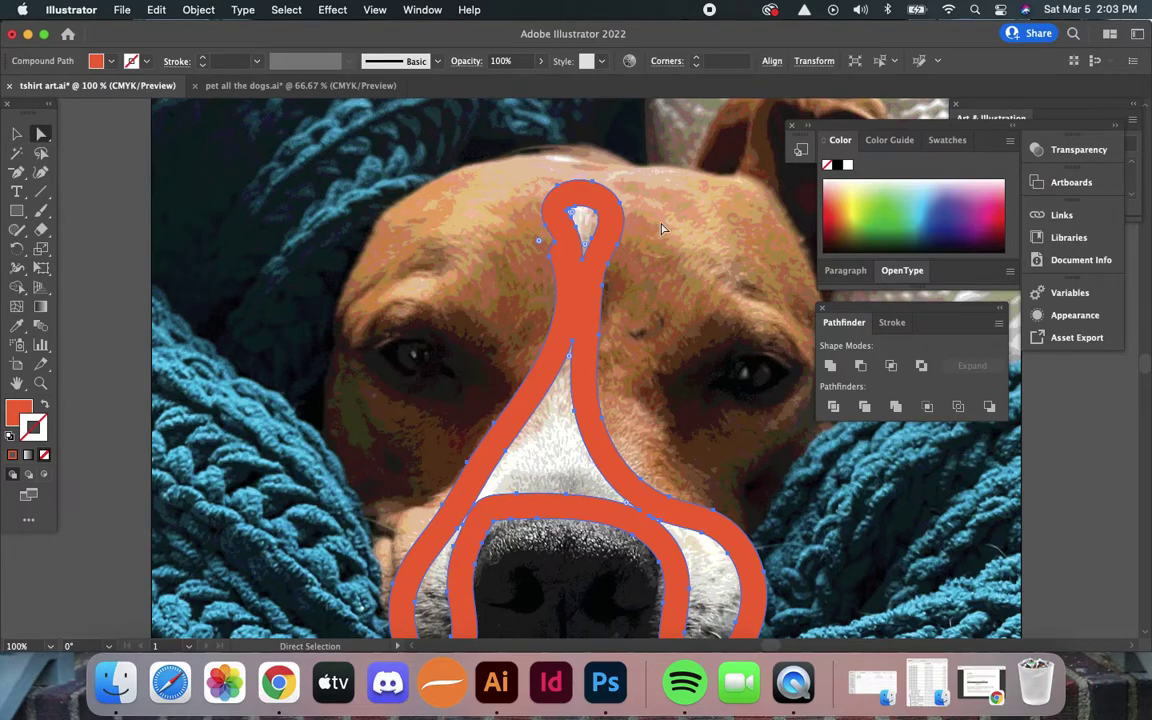
# Delete the three inner holes (top loop, above nose, lower right) and verify in Outline view.
pyautogui.click(598, 205)
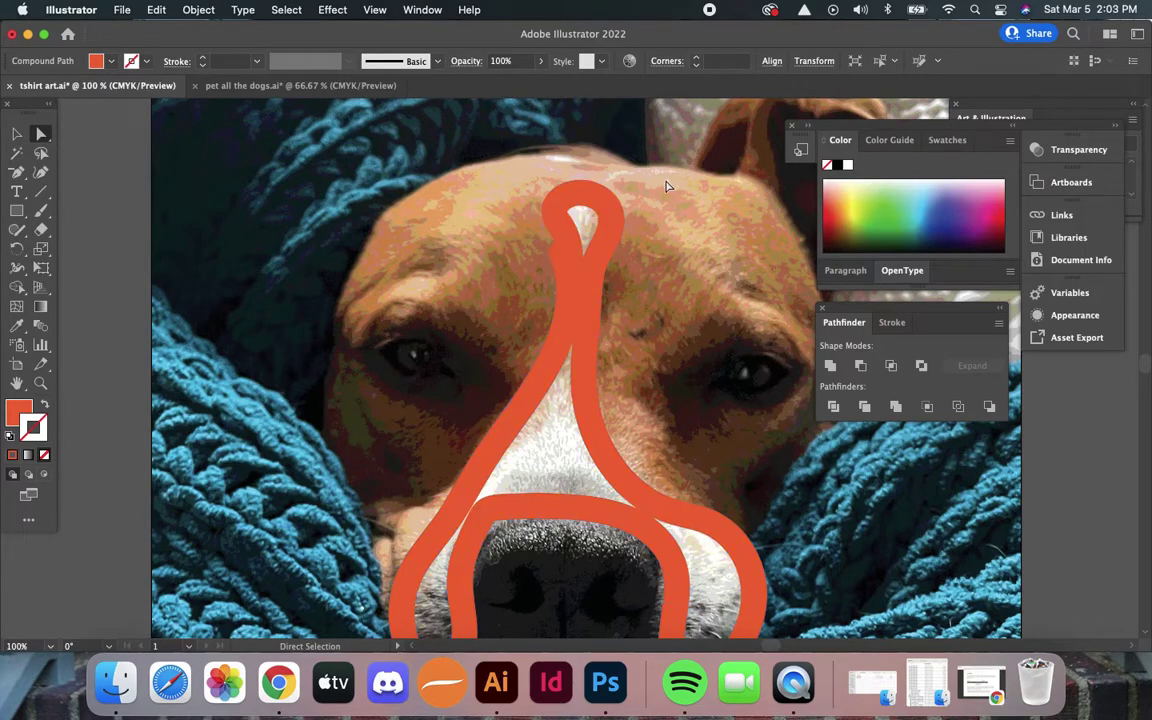
pyautogui.click(595, 216)
pyautogui.press('Delete')
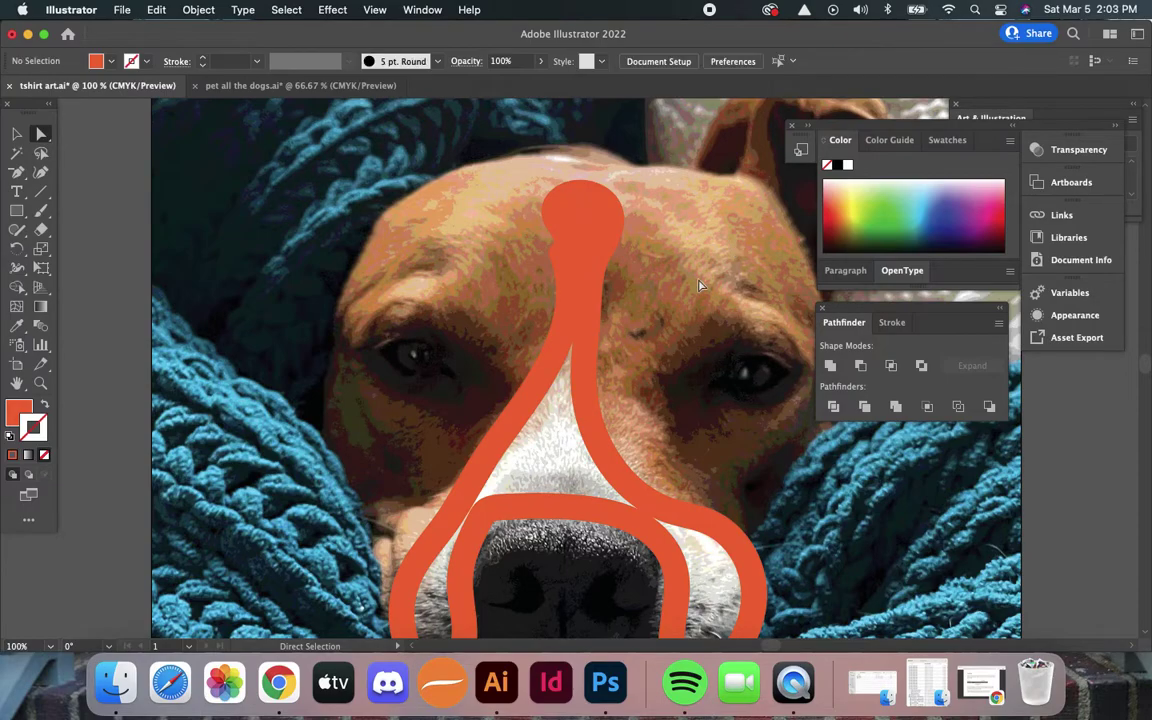
pyautogui.click(572, 358)
pyautogui.press('Delete')
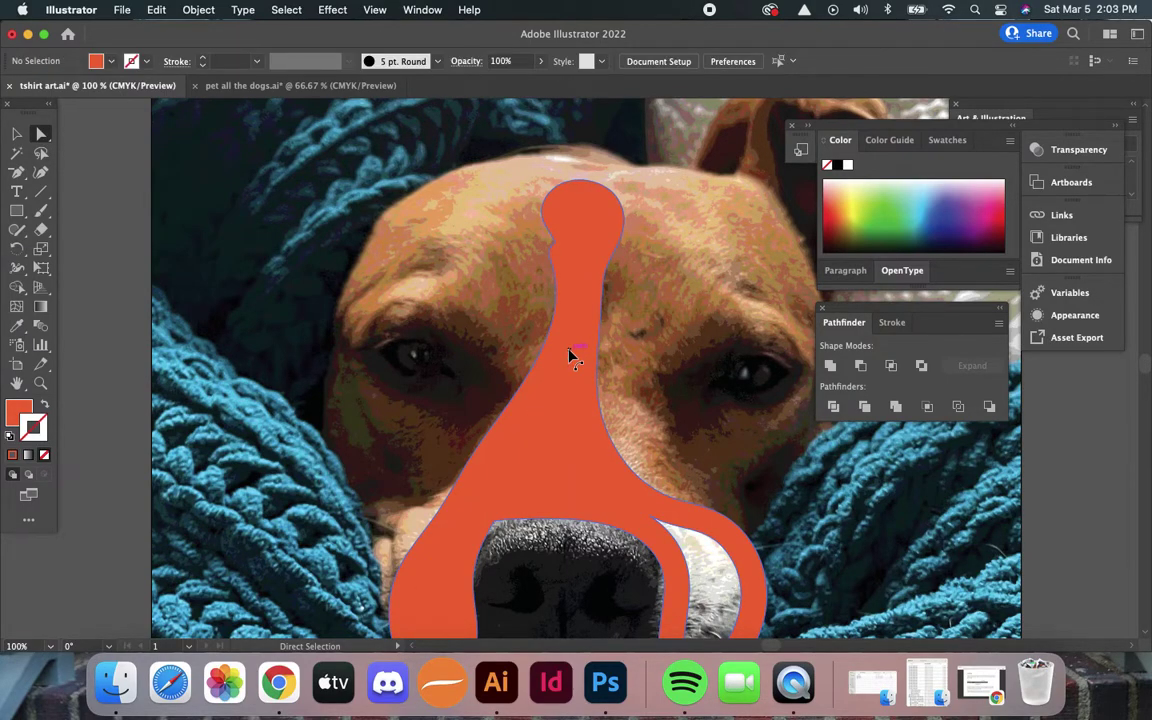
pyautogui.click(735, 566)
pyautogui.press('Delete')
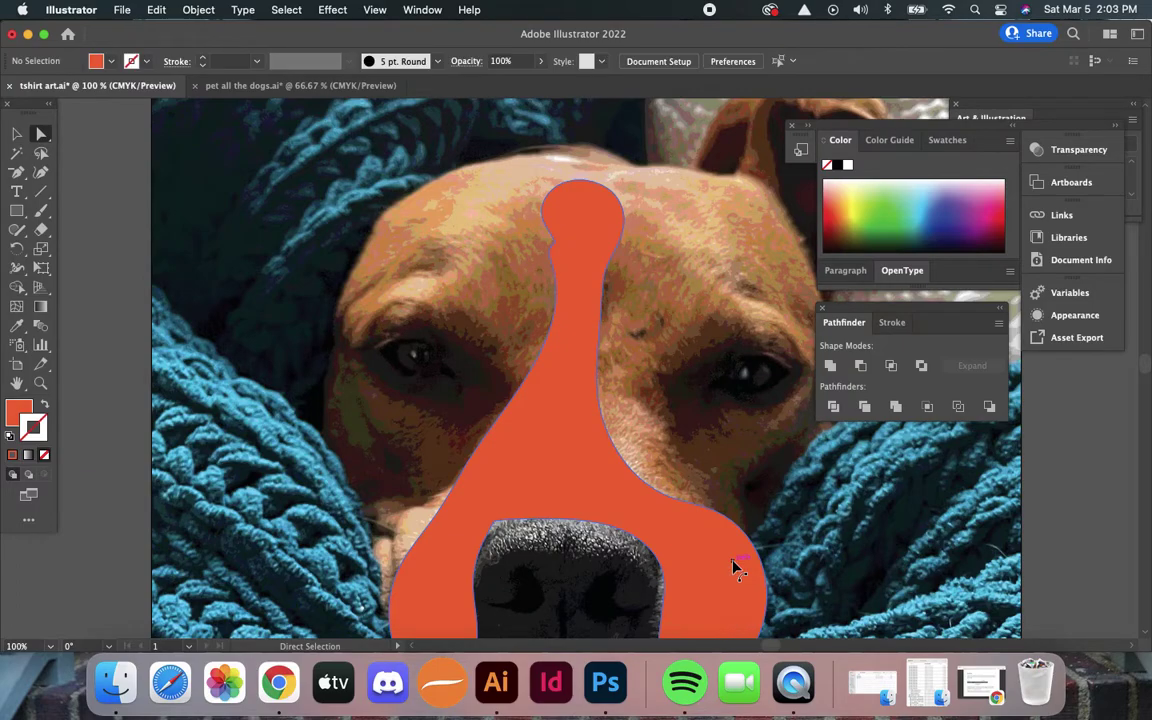
pyautogui.press('super+y')
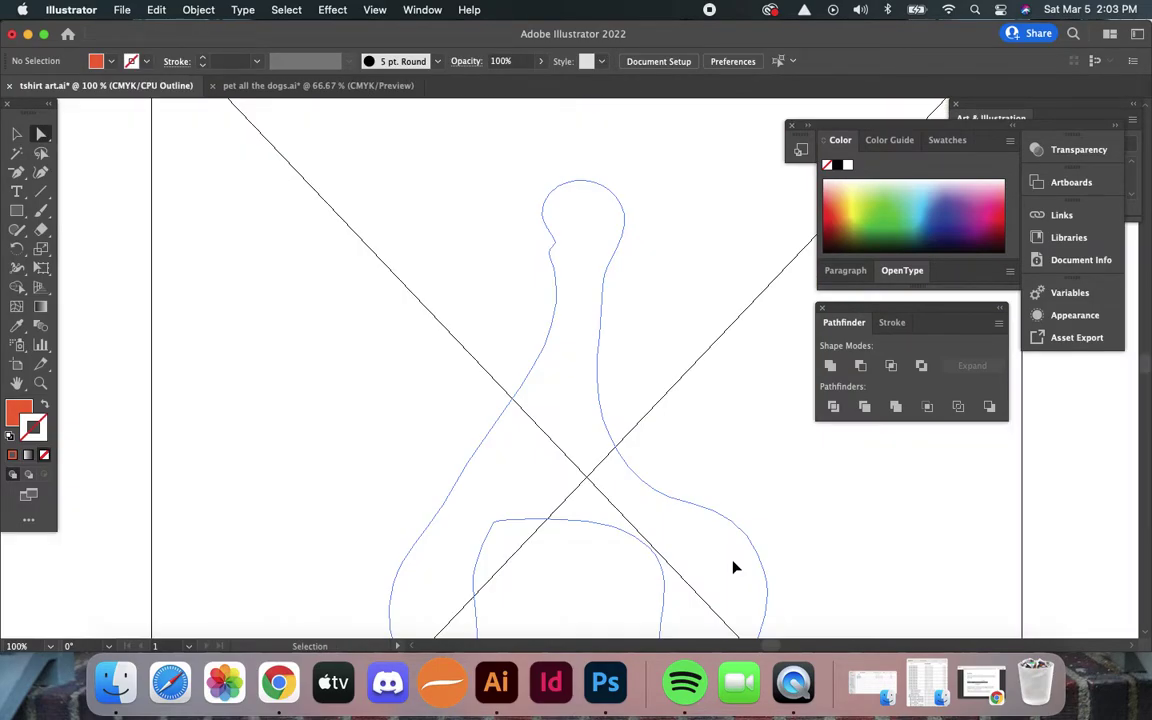
pyautogui.press('super+y')
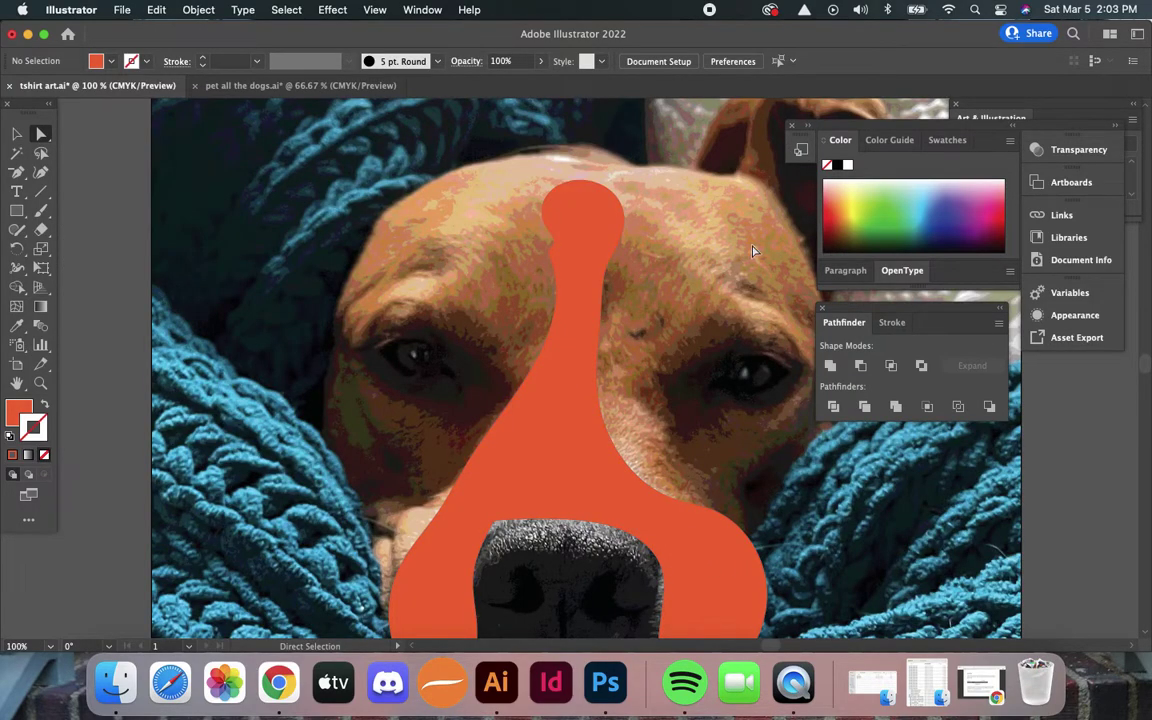
pyautogui.click(574, 340)
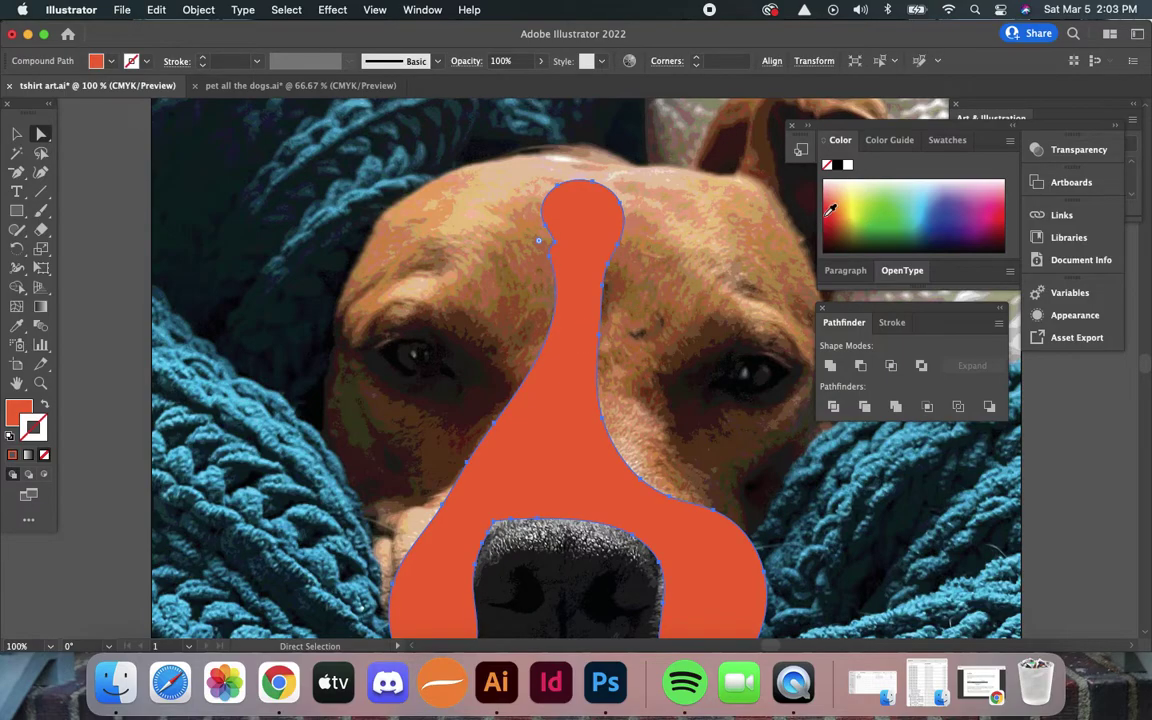
# Fill the orange nose shape with white instead of giving it a white outline.
pyautogui.click(848, 168)
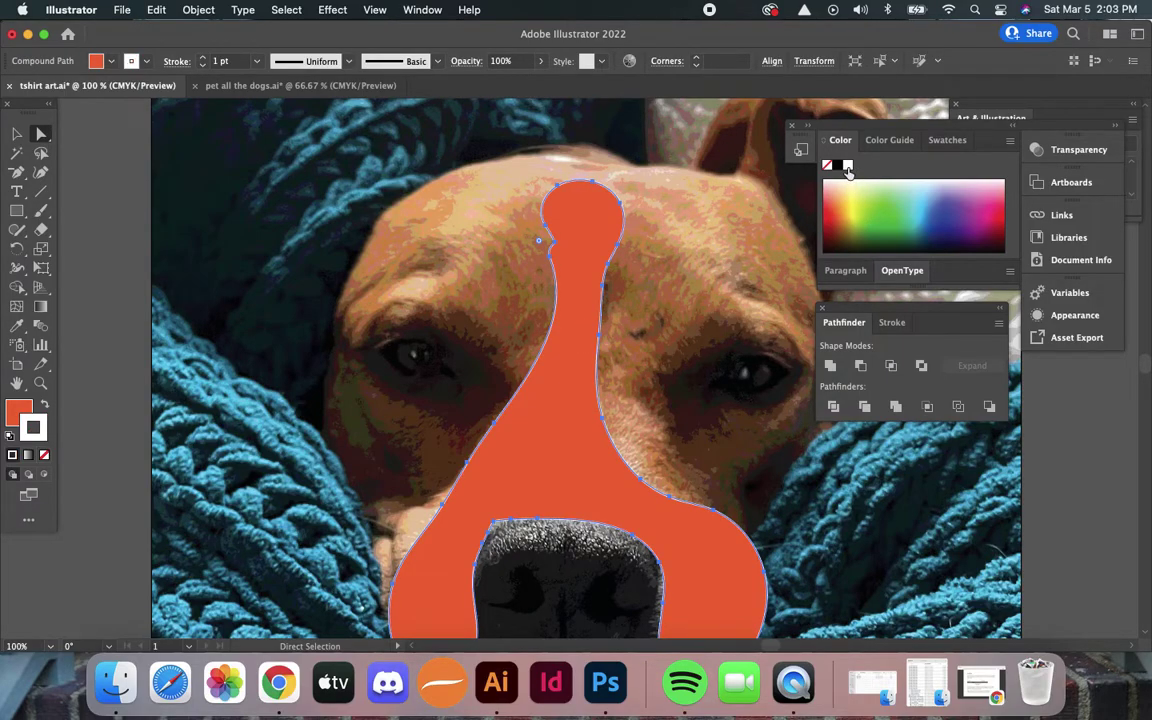
pyautogui.press('super+z')
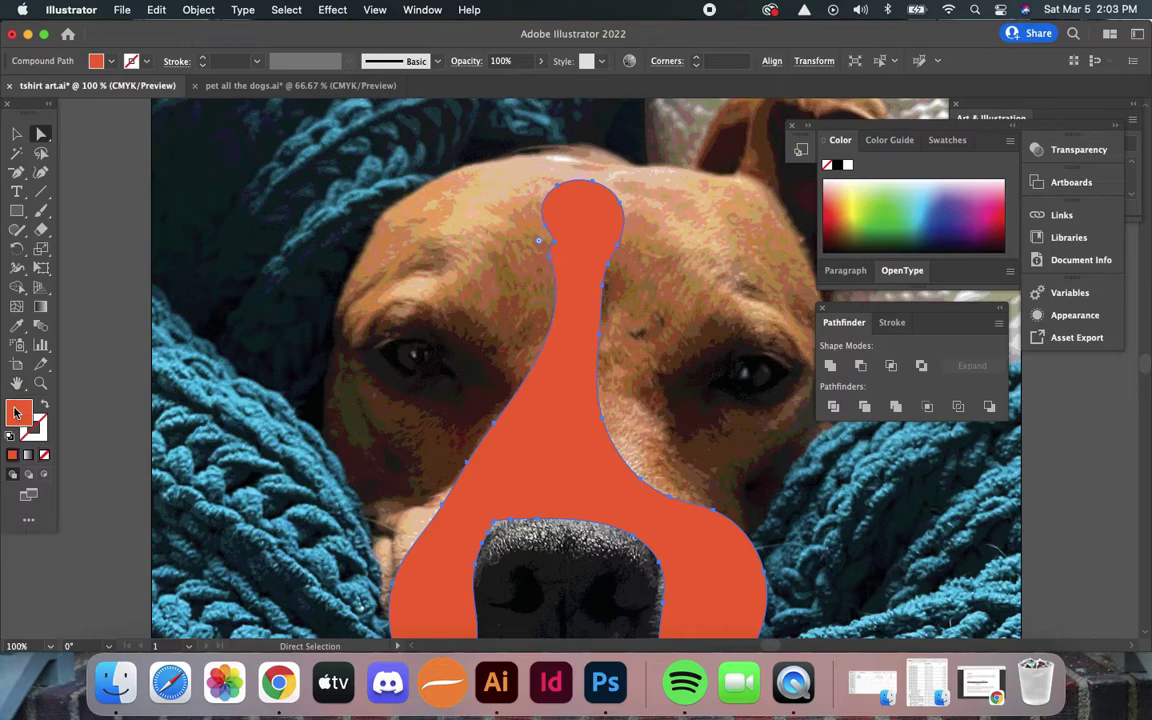
pyautogui.click(848, 168)
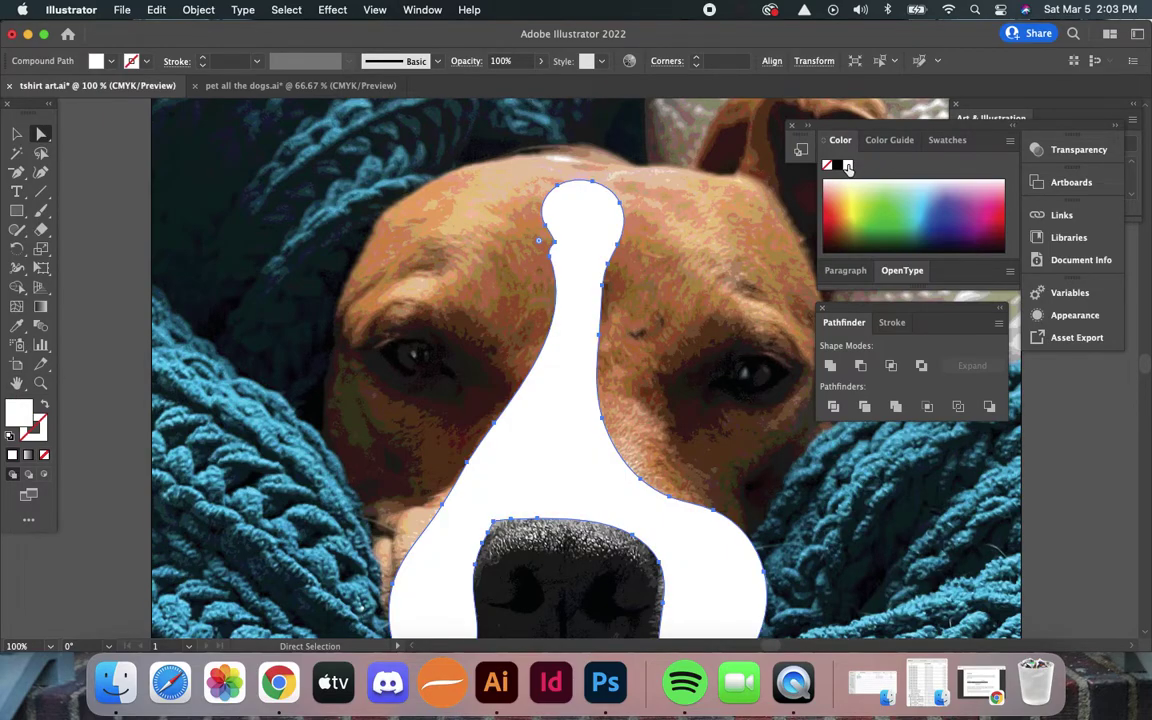
# Paint a white brush loop on the dog's forehead above its eye and enlarge the brush.
pyautogui.click(41, 209)
pyautogui.moveTo(489, 172)
pyautogui.mouseDown()
pyautogui.moveTo(452, 200)
pyautogui.moveTo(486, 231)
pyautogui.moveTo(526, 181)
pyautogui.moveTo(502, 167)
pyautogui.moveTo(505, 200)
pyautogui.mouseUp()
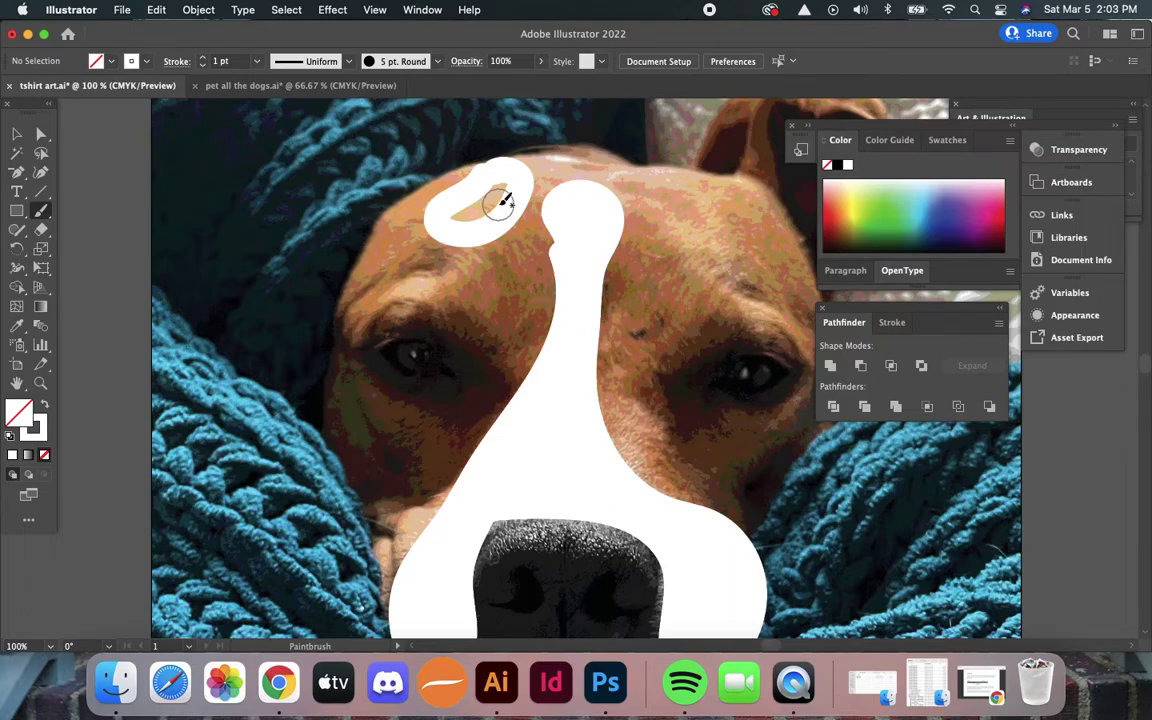
pyautogui.press(']')
pyautogui.press(']')
pyautogui.press(']')
pyautogui.press(']')
# Switch to pet all the dogs.ai and zoom in on the dog head, checking it in Outline view.
pyautogui.click(270, 85)
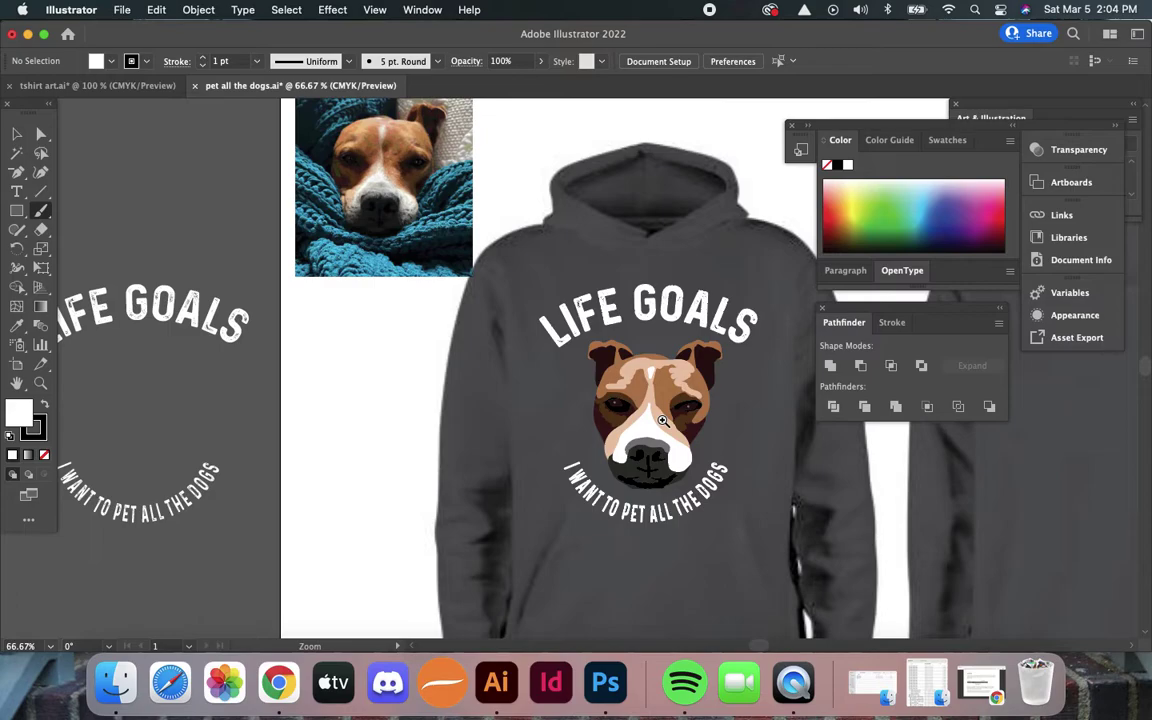
pyautogui.click(663, 420)
pyautogui.click(597, 411)
pyautogui.click(553, 381)
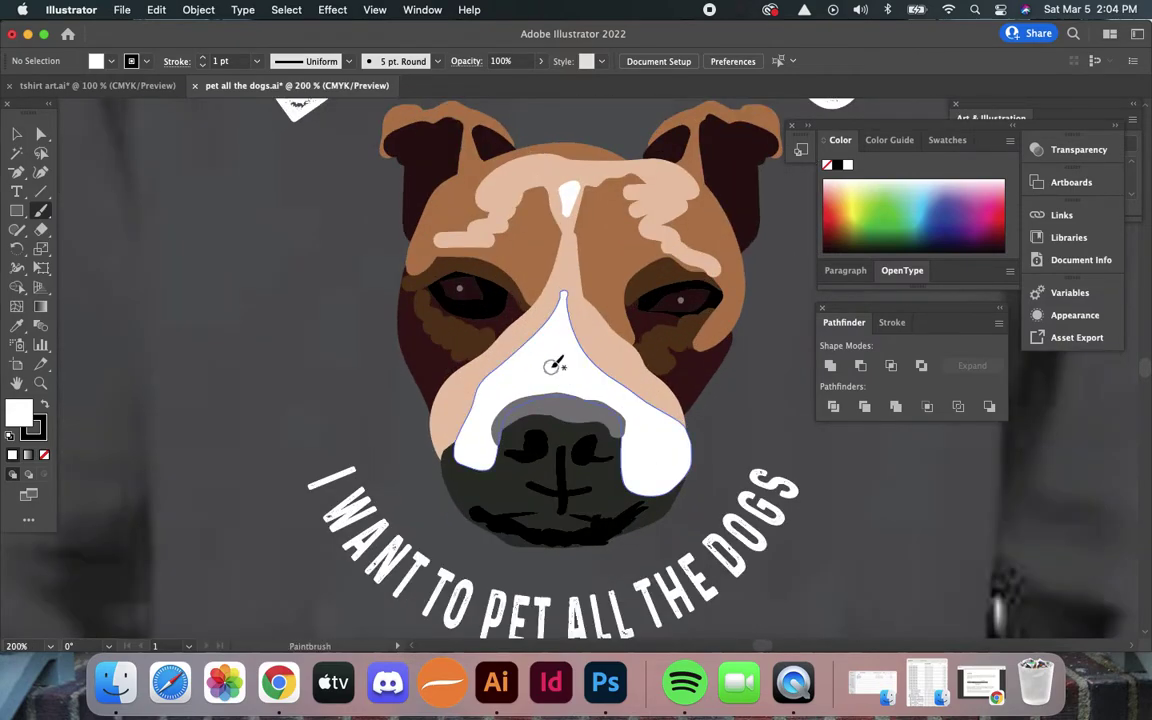
pyautogui.press('super+y')
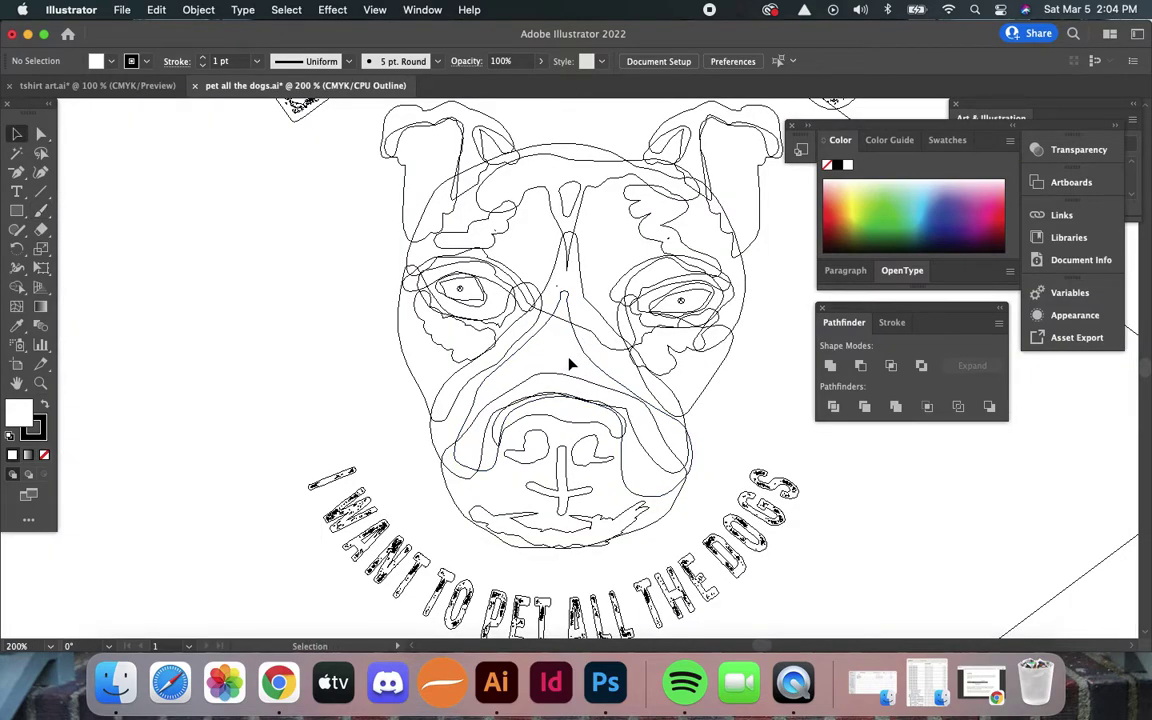
pyautogui.click(587, 360)
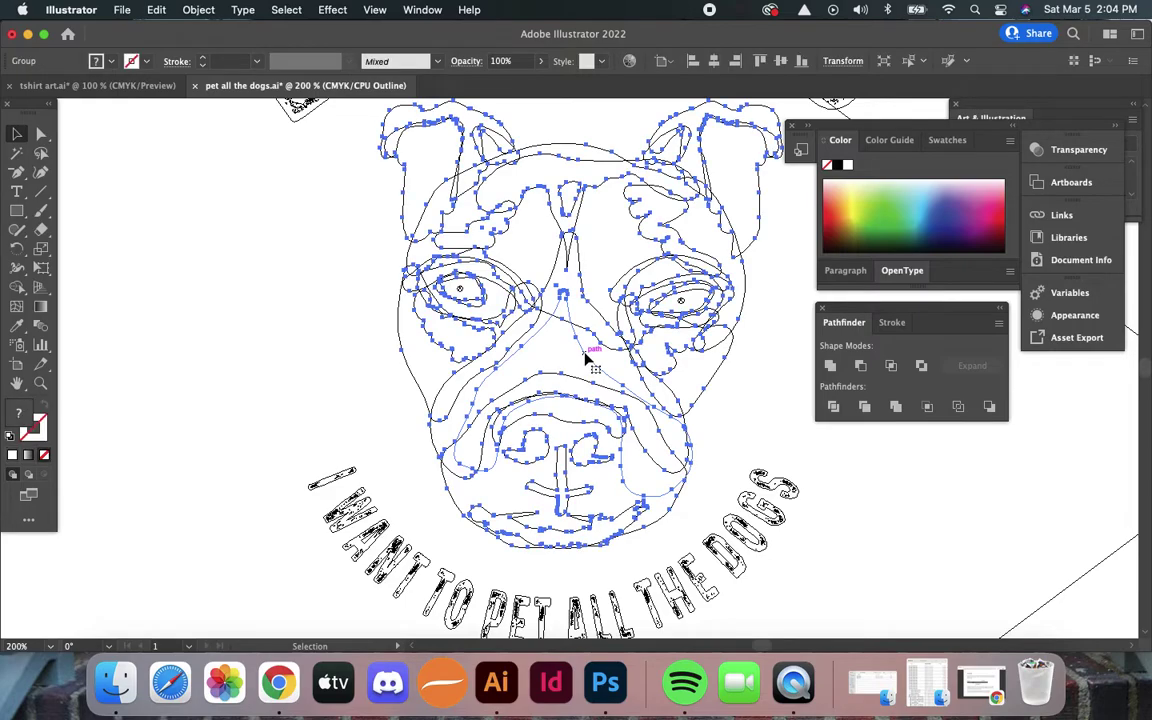
pyautogui.press('super+y')
pyautogui.click(376, 293)
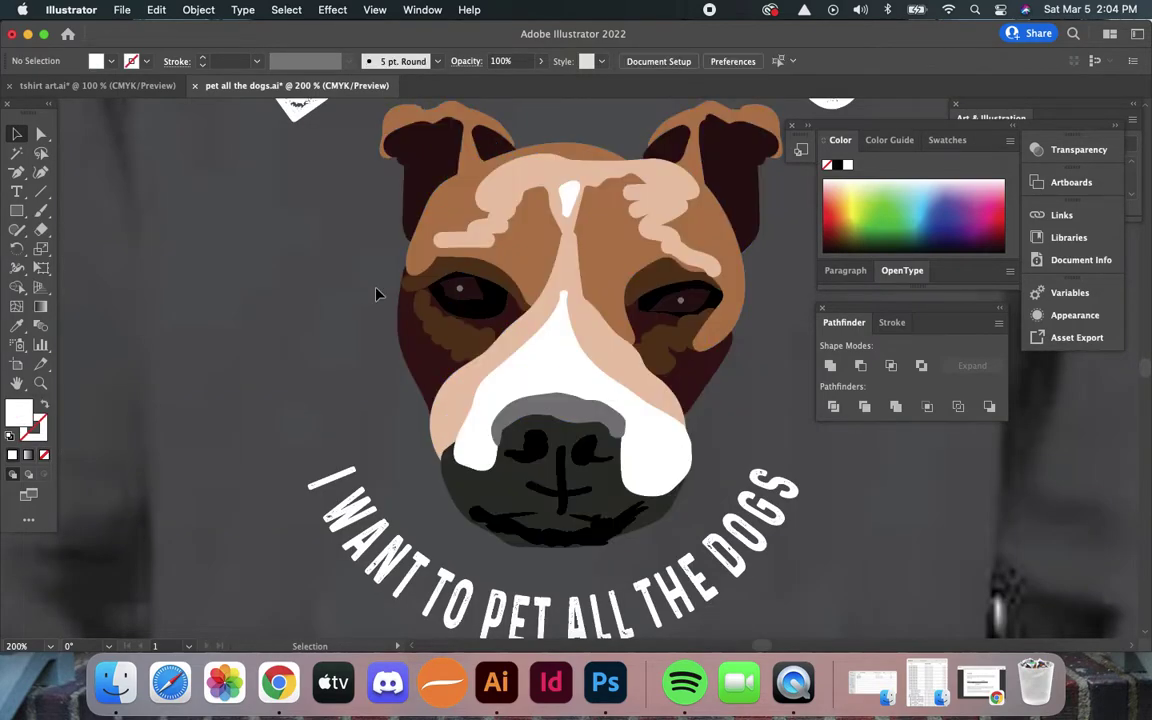
# Pull the left ear's tip anchor downward with Direct Selection, then fit the artboard.
pyautogui.press('a')
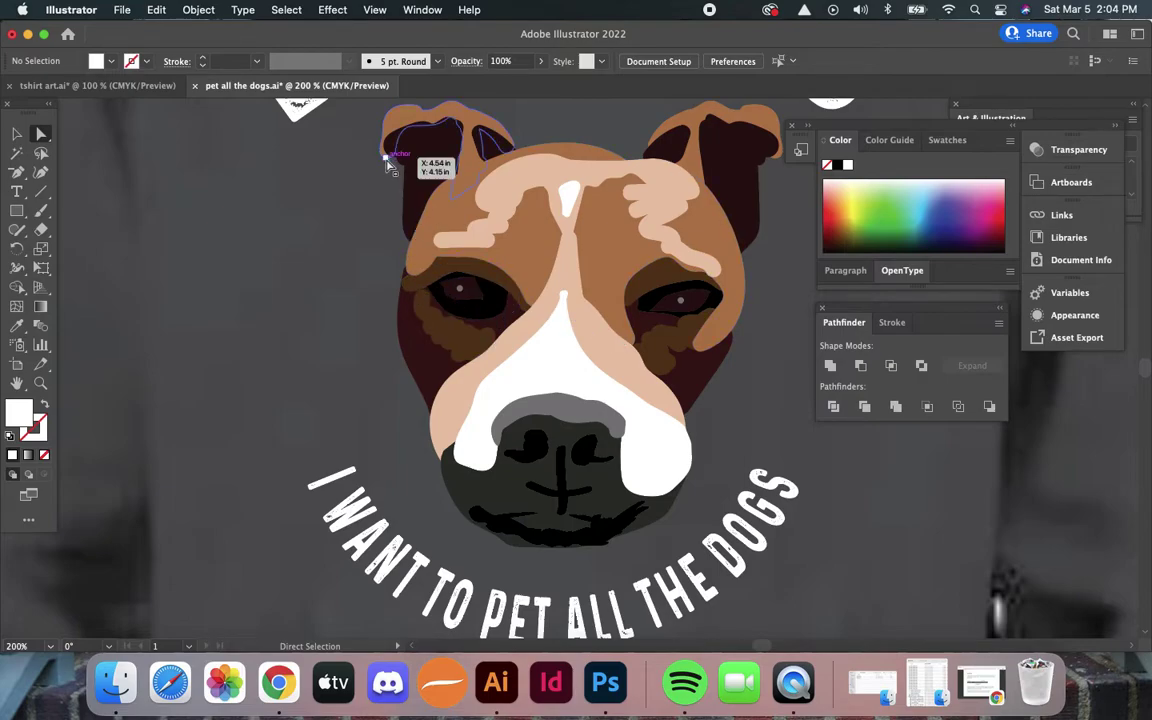
pyautogui.click(388, 164)
pyautogui.press('super+equal')
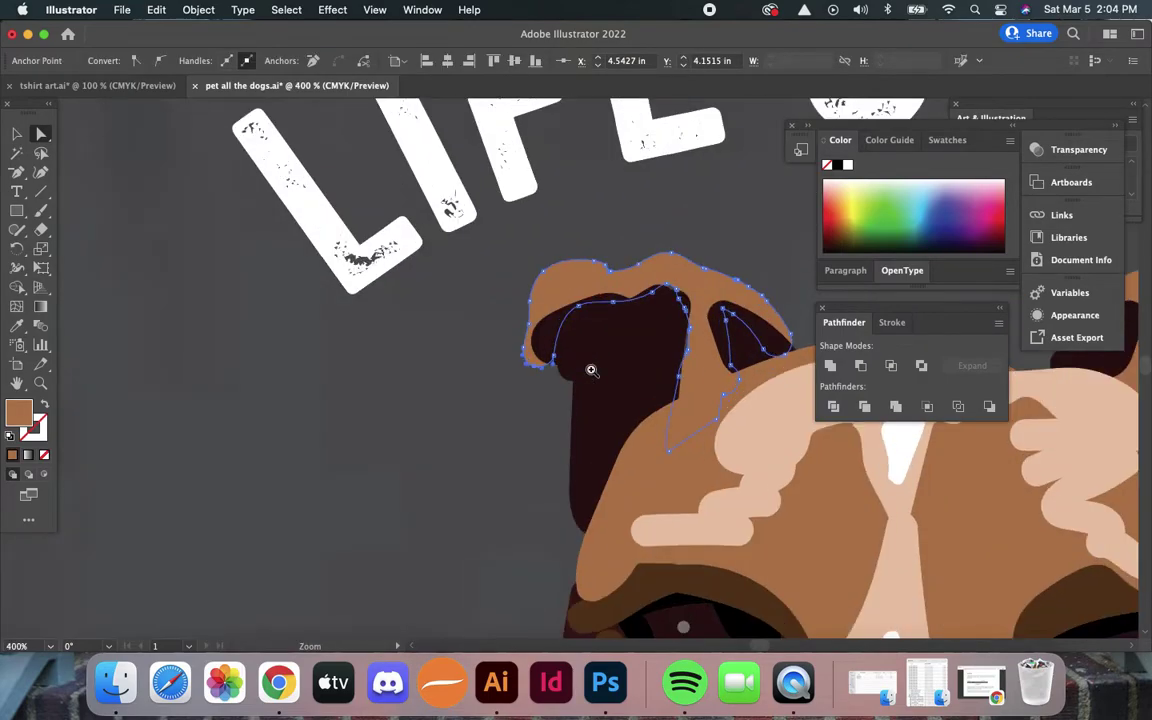
pyautogui.click(533, 374)
pyautogui.click(535, 369)
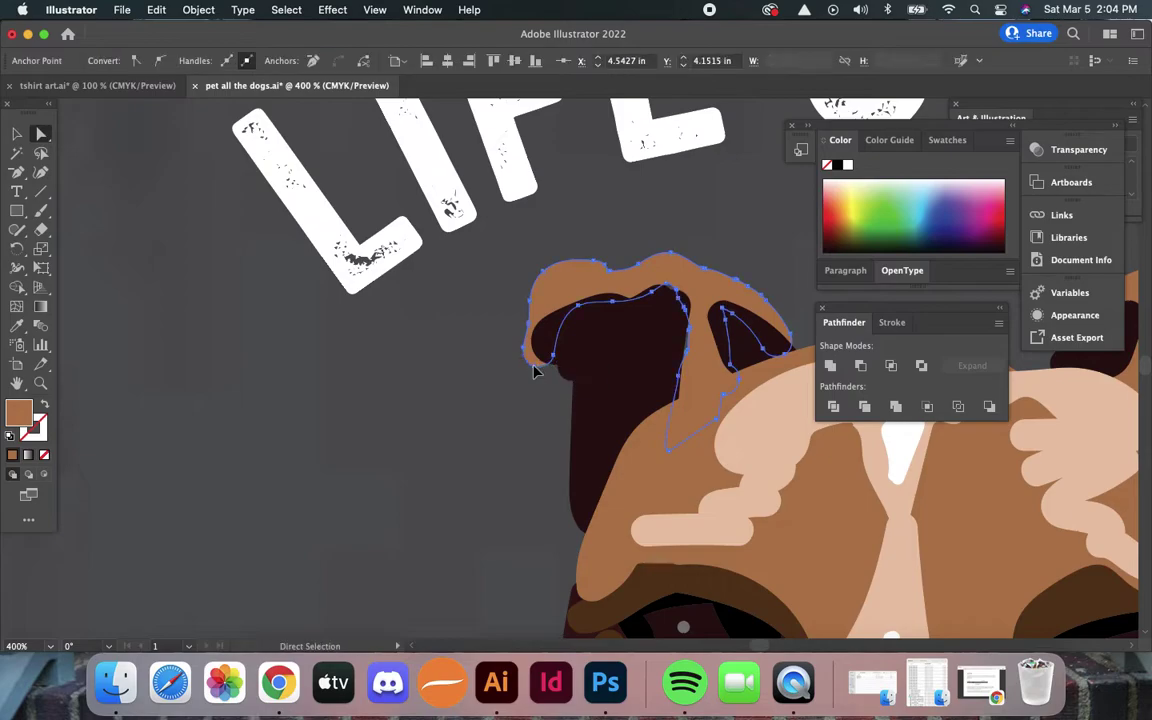
pyautogui.click(511, 404)
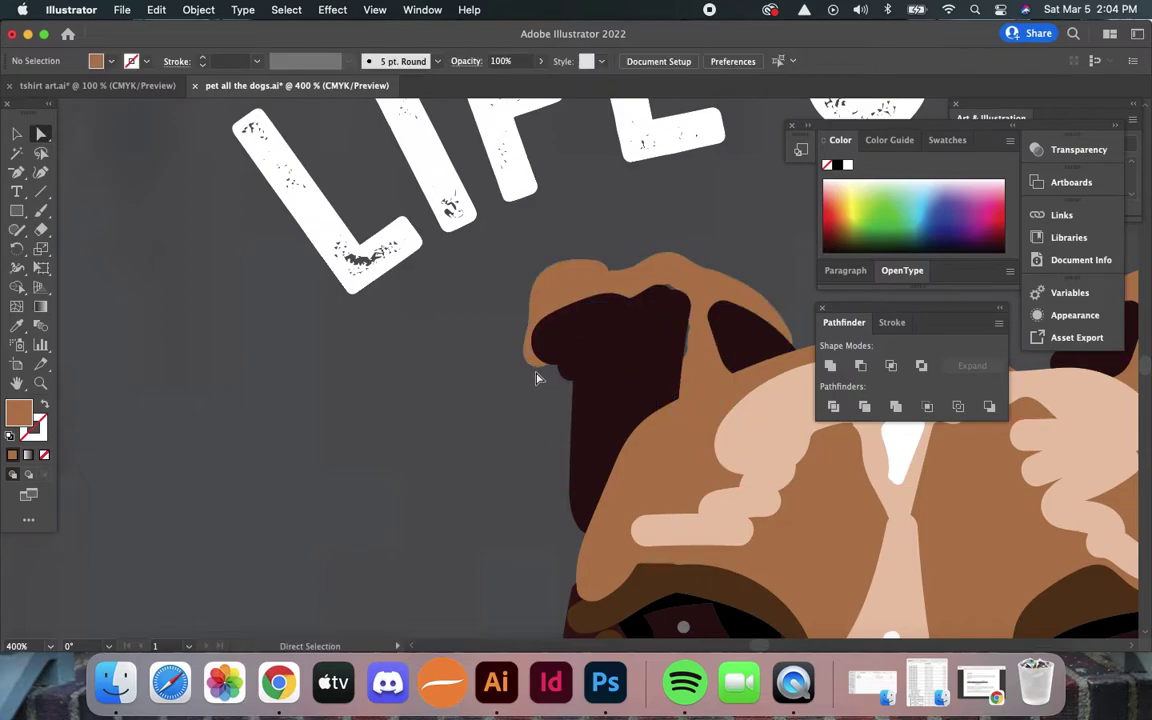
pyautogui.click(536, 376)
pyautogui.moveTo(537, 373); pyautogui.dragTo(527, 429)
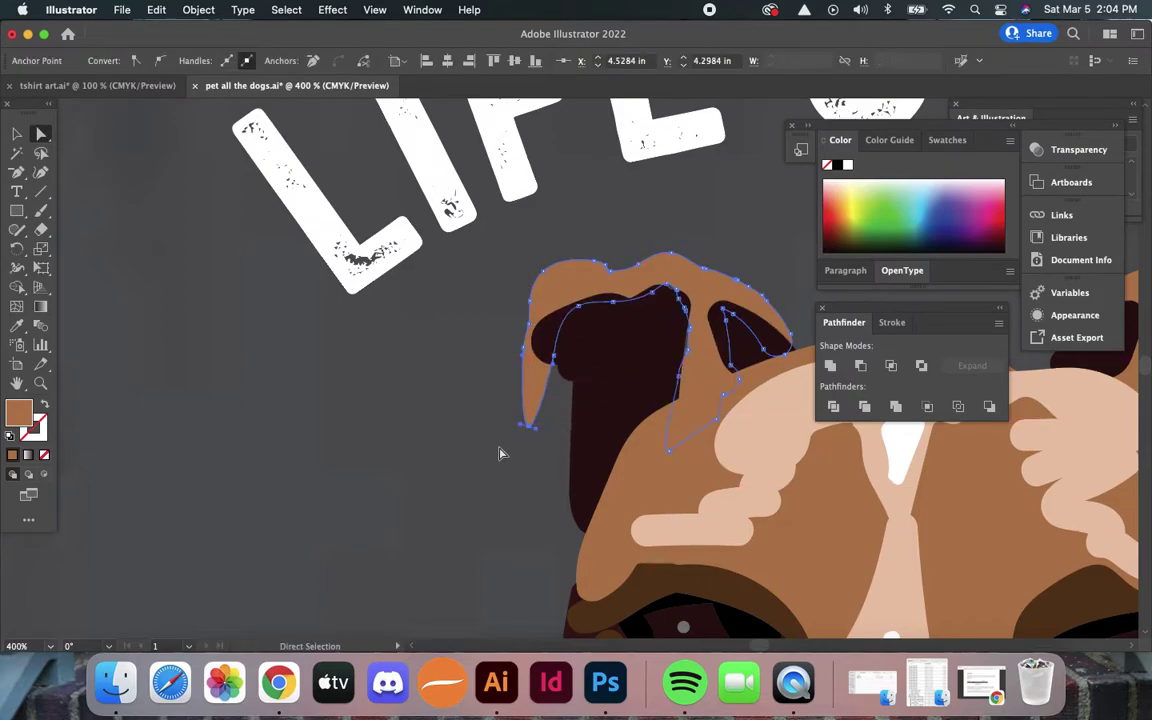
pyautogui.click(501, 452)
pyautogui.press('super+0')
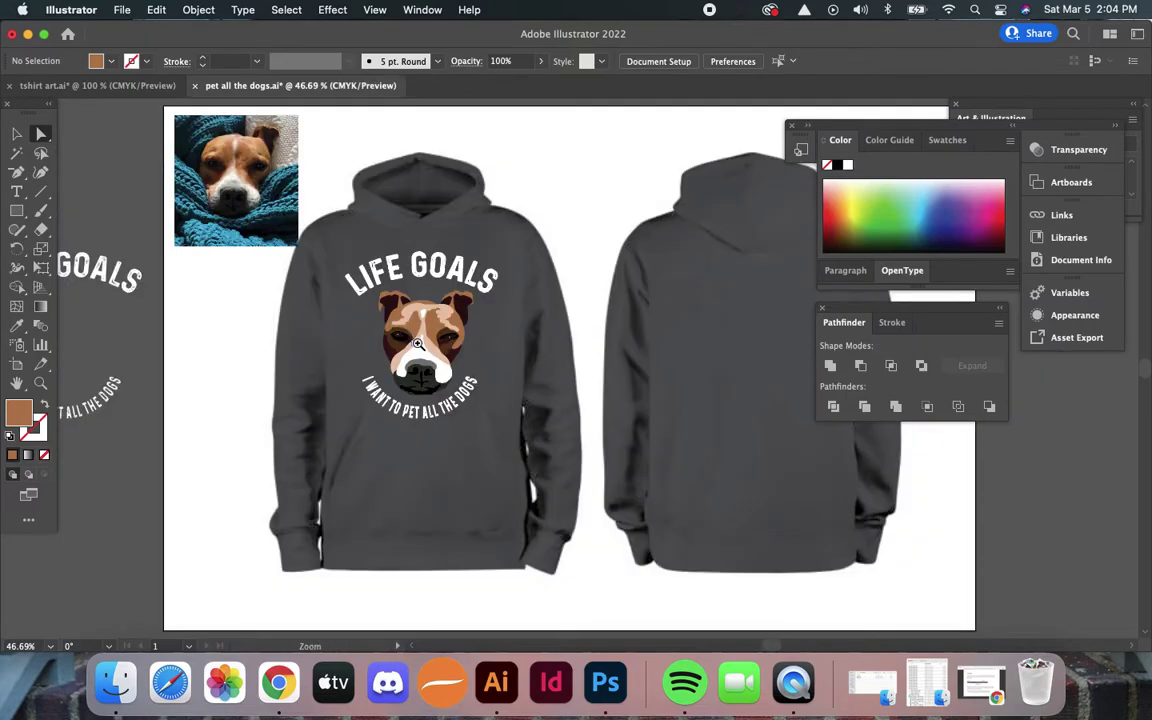
# Select the tan face patch and every other dog shape sharing its fill colour.
pyautogui.moveTo(492, 328); pyautogui.dragTo(432, 285)
pyautogui.click(434, 286)
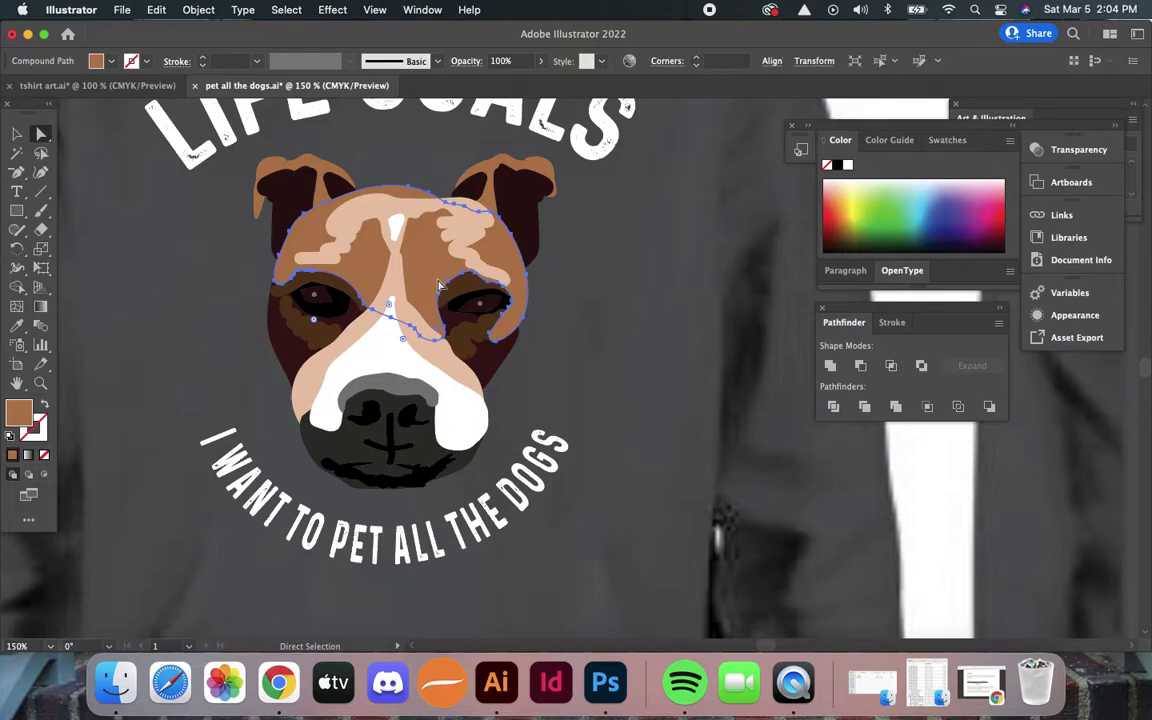
pyautogui.click(424, 162)
pyautogui.click(433, 261)
pyautogui.click(287, 10)
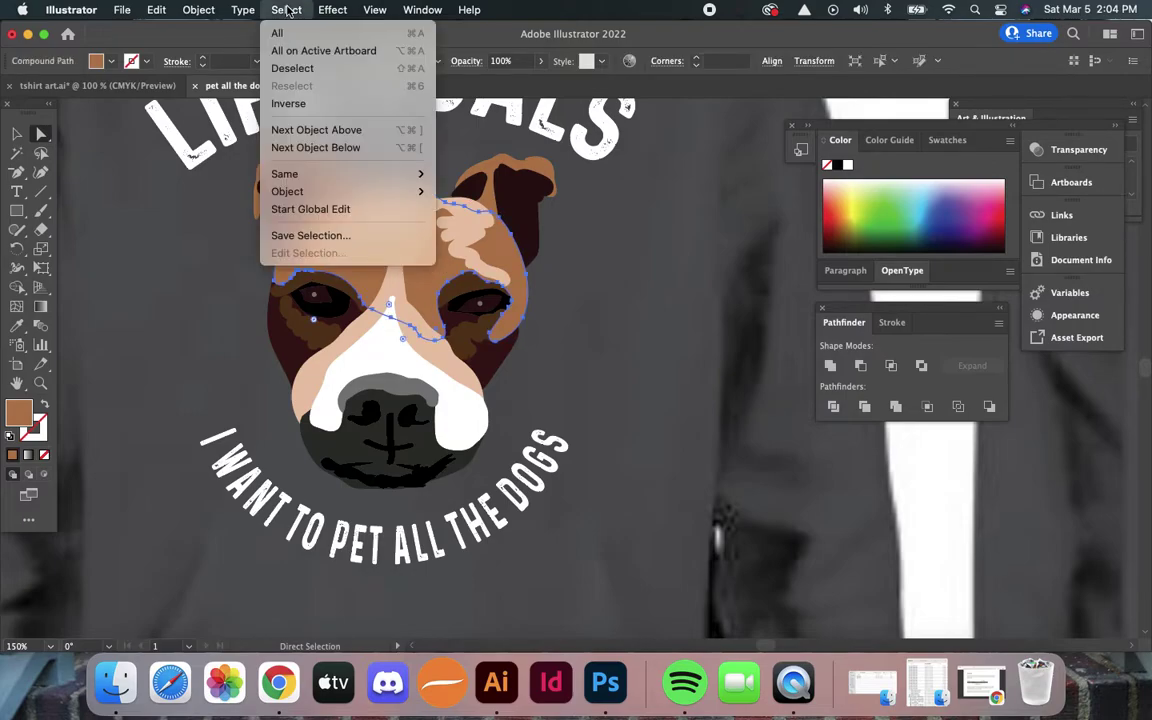
pyautogui.moveTo(275, 172)
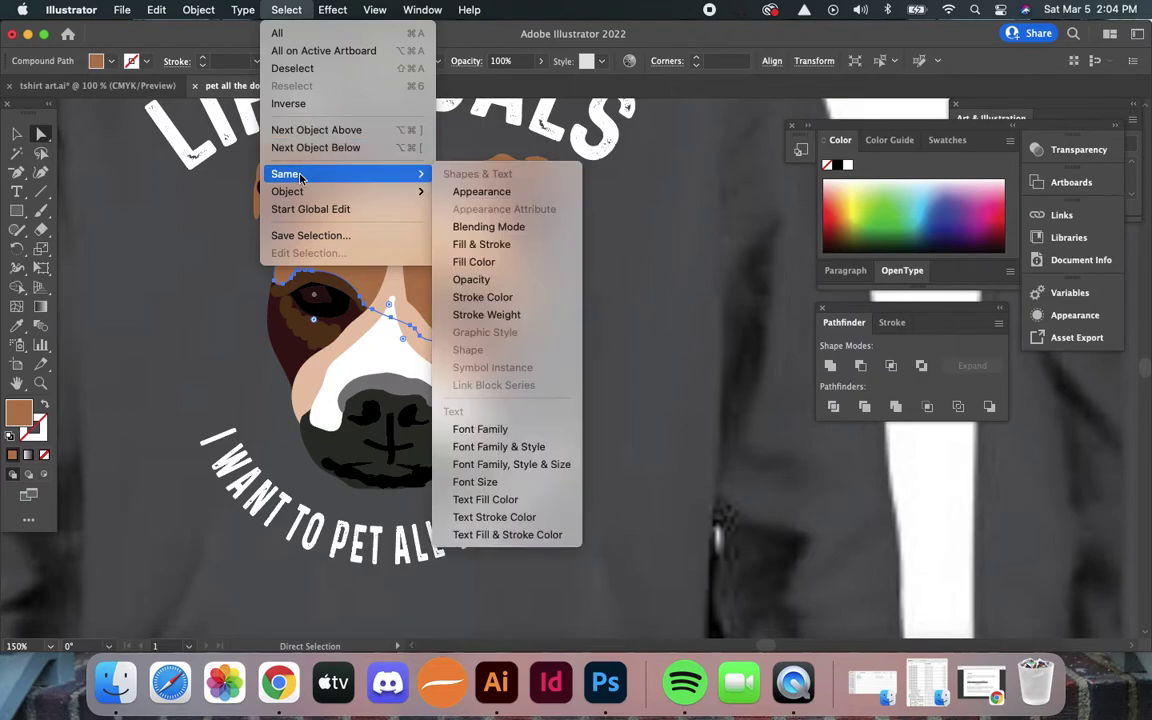
pyautogui.click(481, 264)
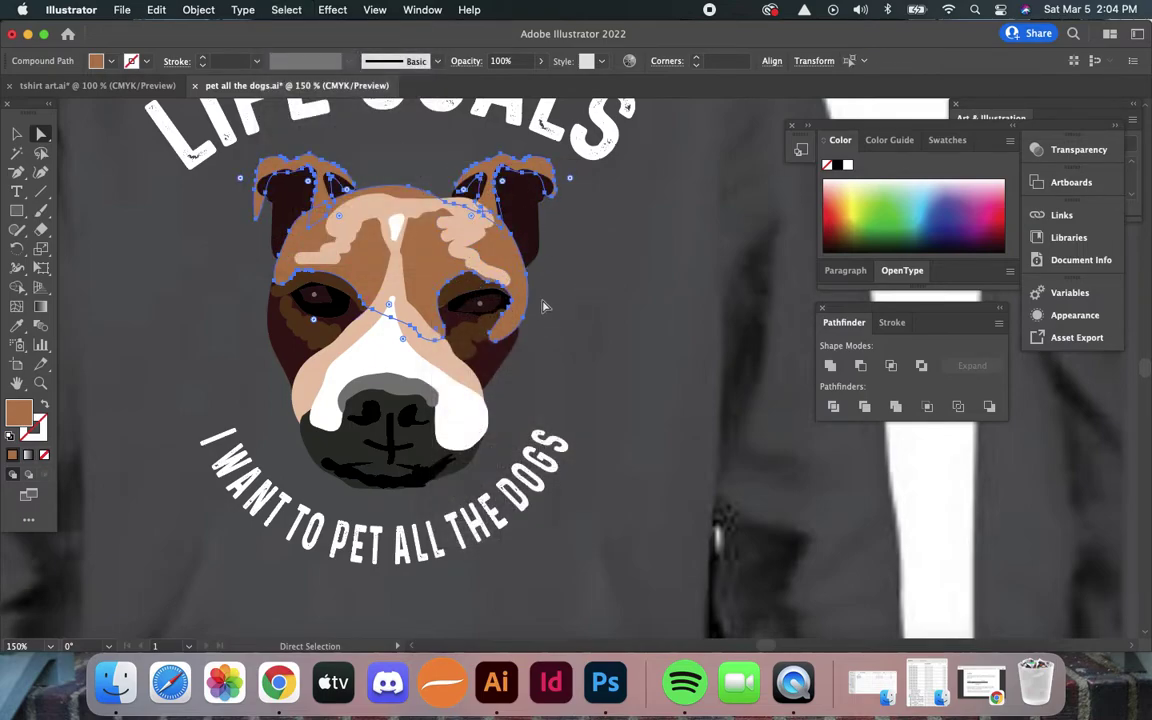
# Fill all the selected tan shapes with a darker brown swatch (754C29).
pyautogui.click(889, 140)
pyautogui.click(952, 142)
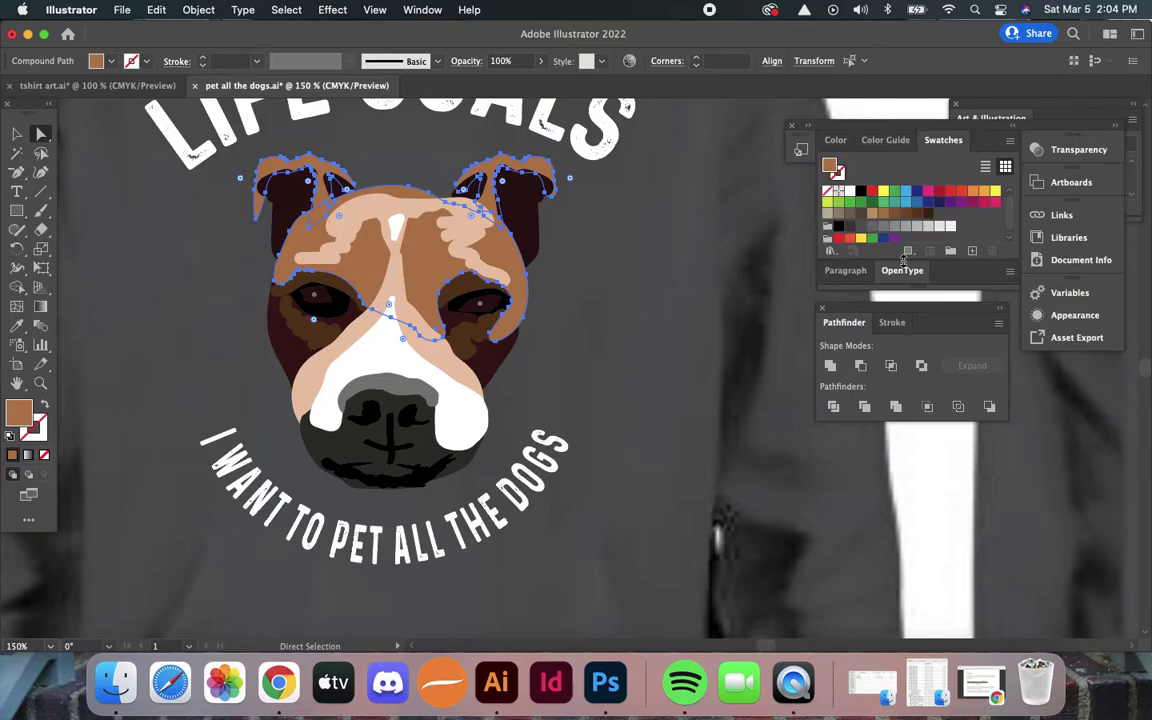
pyautogui.click(904, 219)
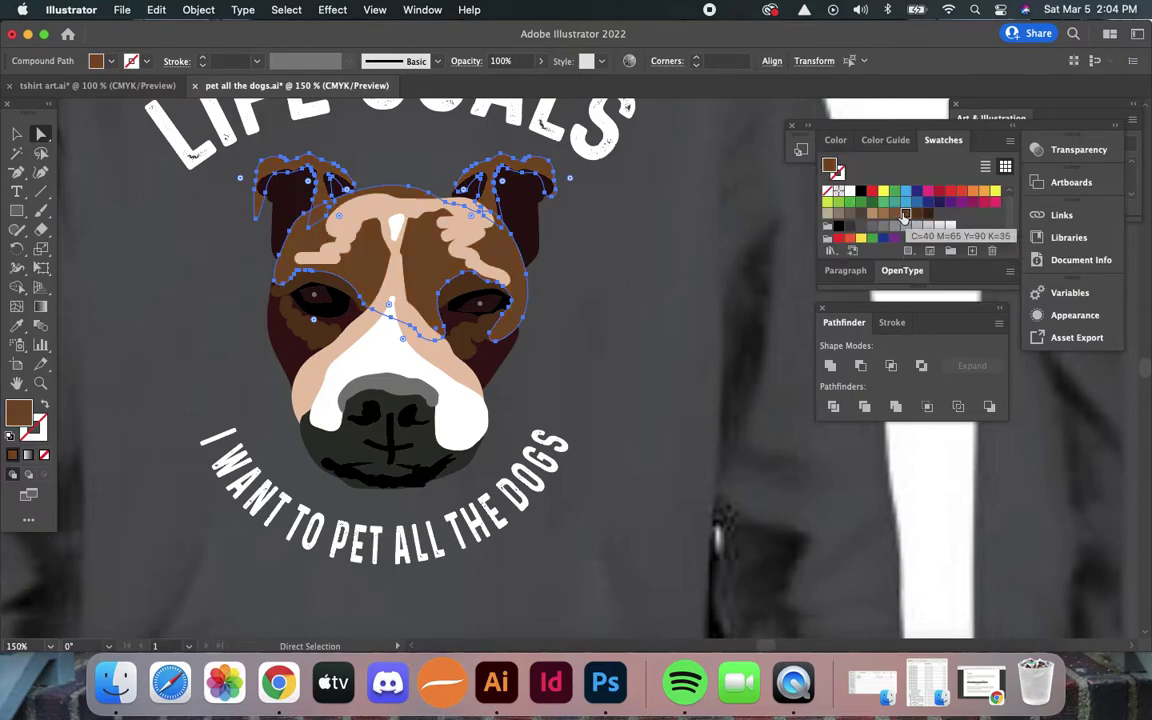
pyautogui.doubleClick(832, 168)
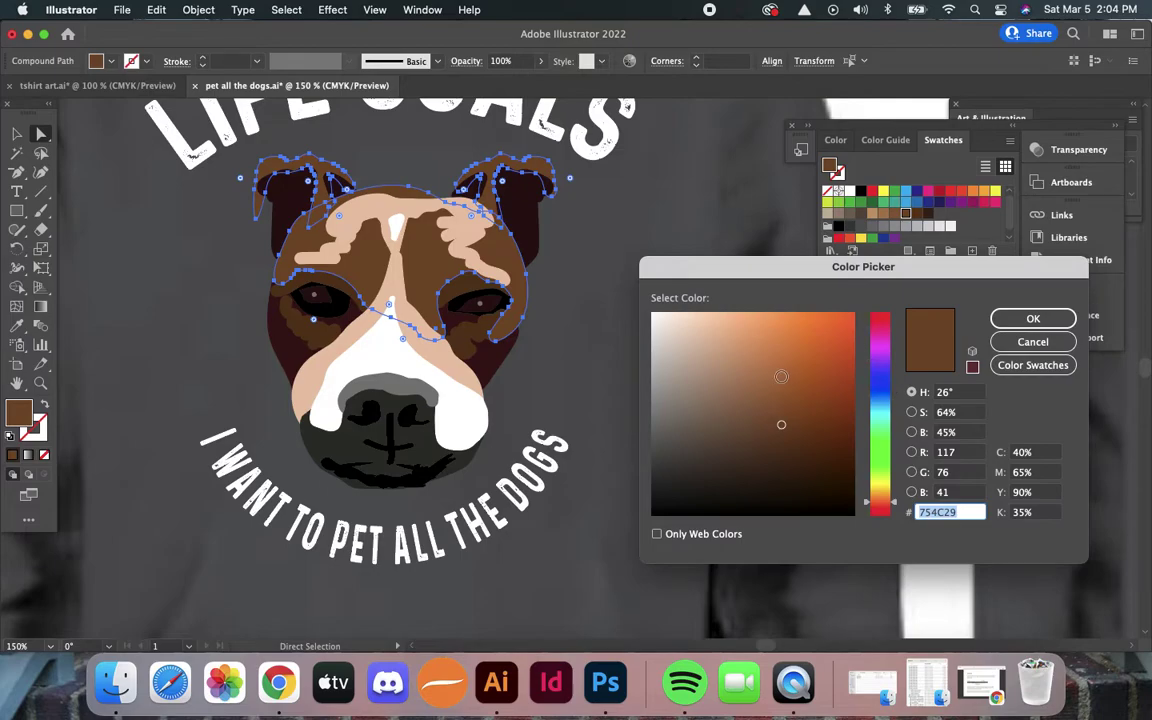
# Recolour the selected brown dog patches to teal 6DB9BF, then deselect and view the whole mockup.
pyautogui.moveTo(781, 376)
pyautogui.mouseDown()
pyautogui.moveTo(787, 355)
pyautogui.moveTo(733, 355)
pyautogui.moveTo(817, 414)
pyautogui.moveTo(820, 329)
pyautogui.moveTo(692, 342)
pyautogui.moveTo(672, 325)
pyautogui.mouseUp()
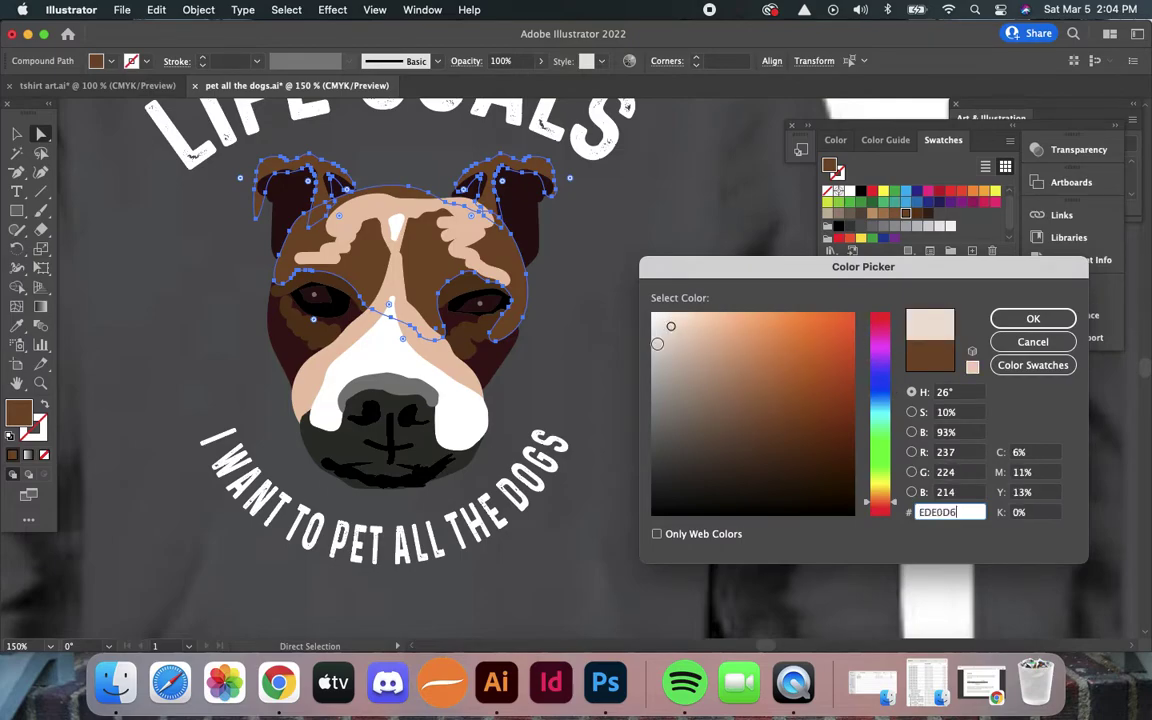
pyautogui.click(876, 411)
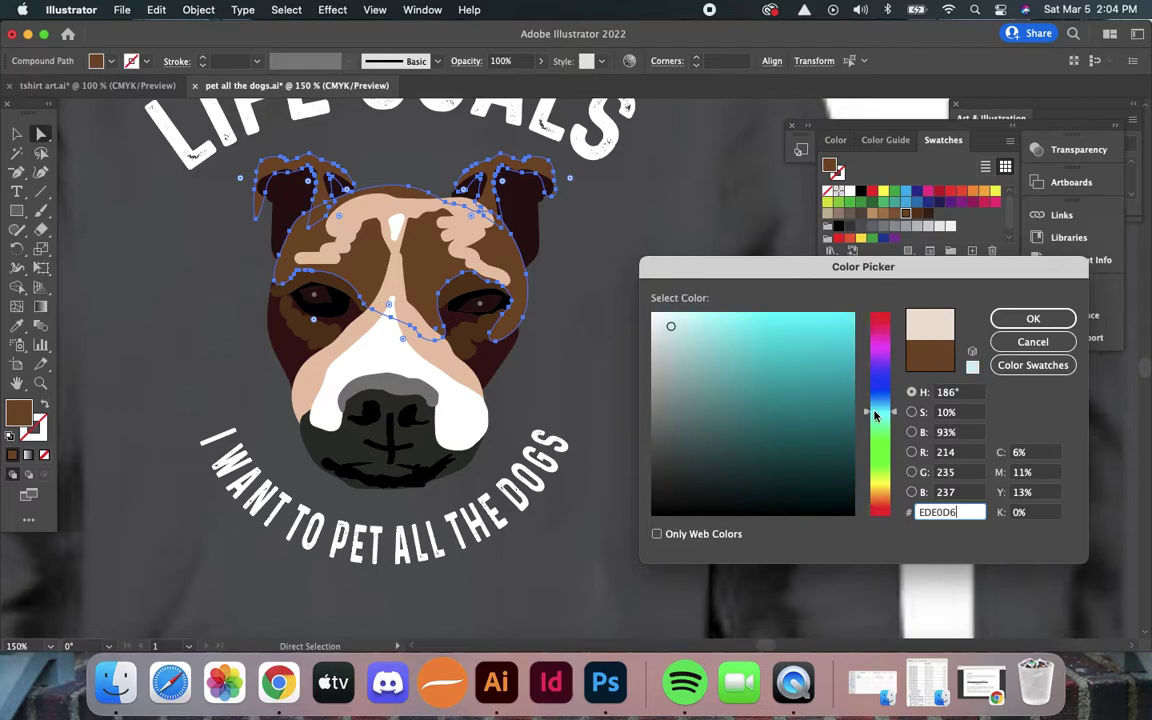
pyautogui.click(740, 364)
pyautogui.click(1033, 318)
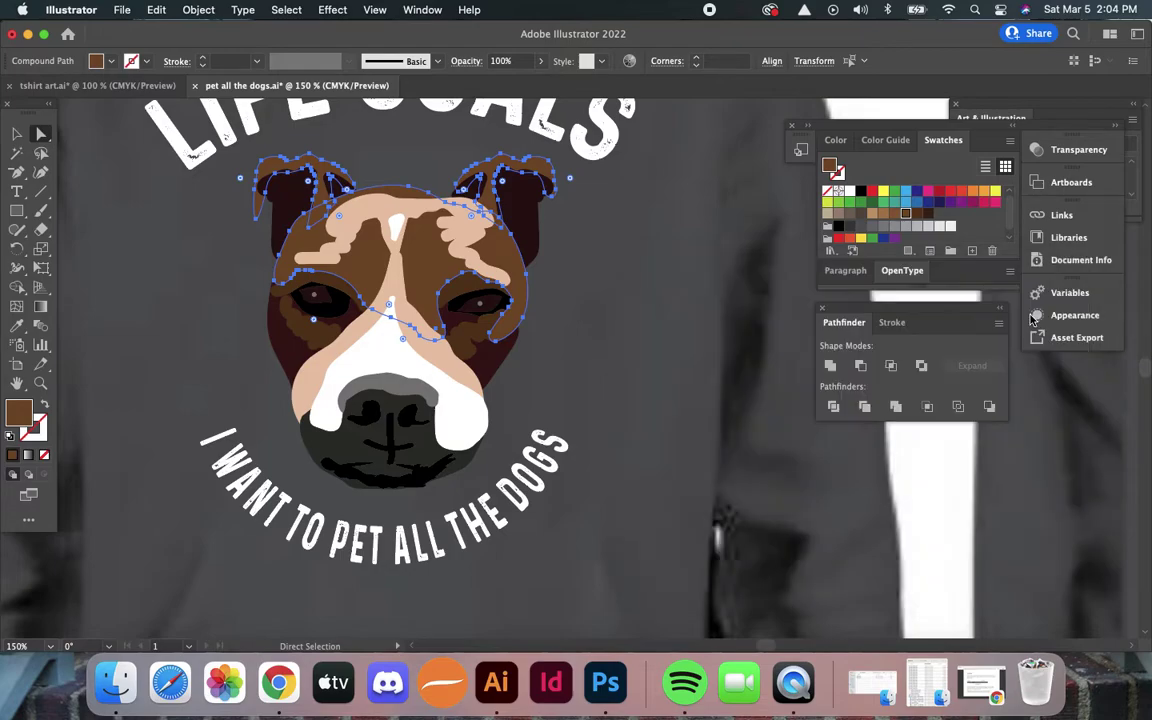
pyautogui.click(577, 295)
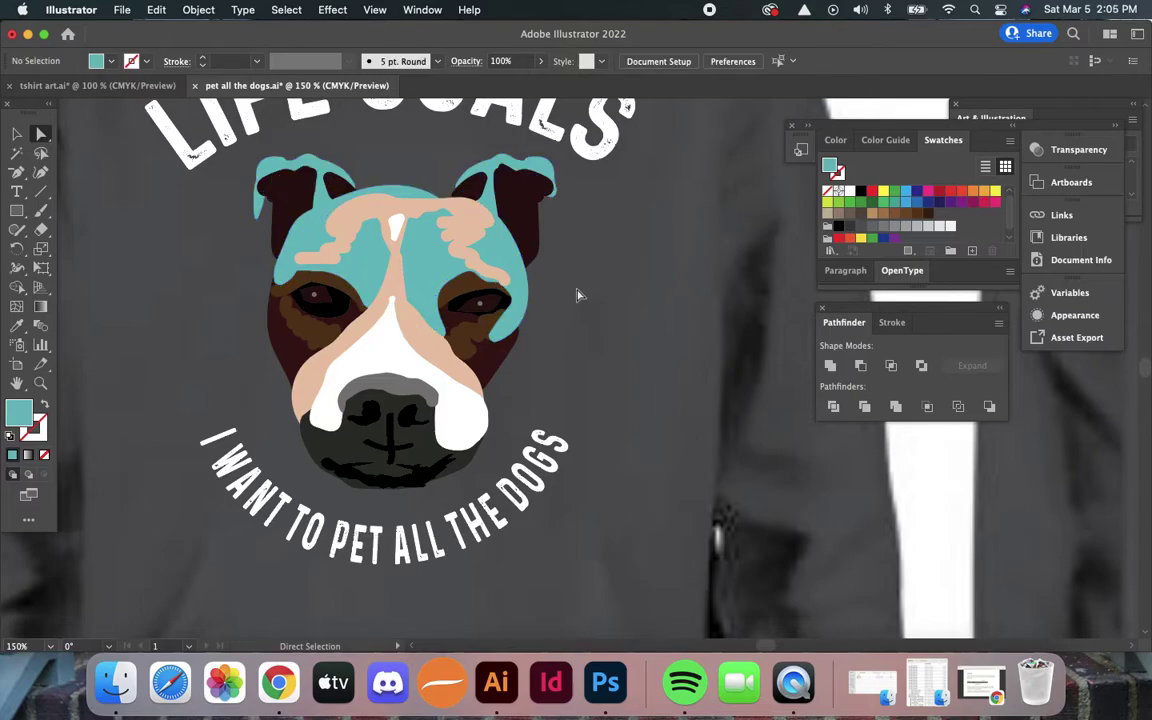
pyautogui.press('super+0')
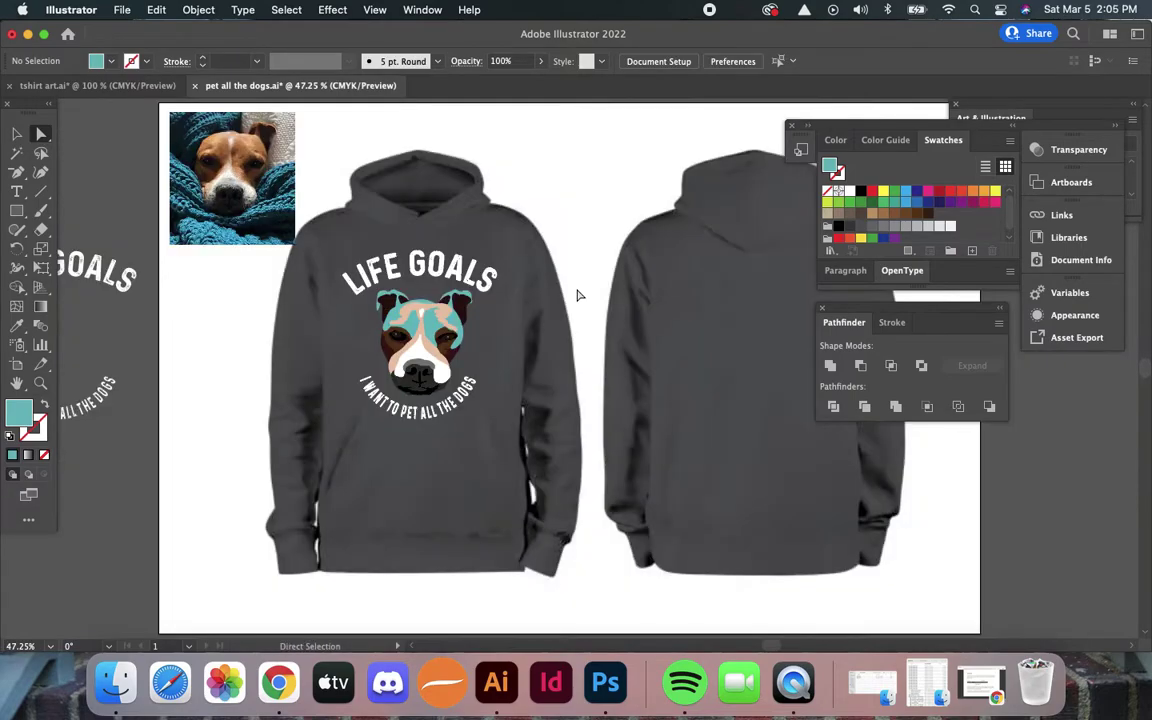